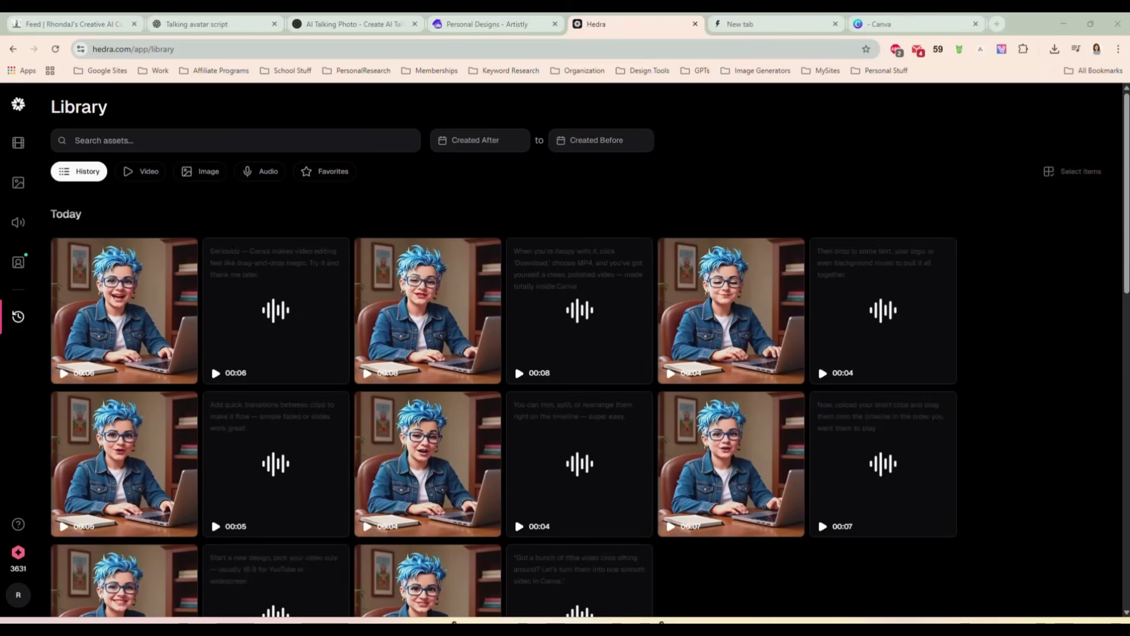
key("alt+Tab")
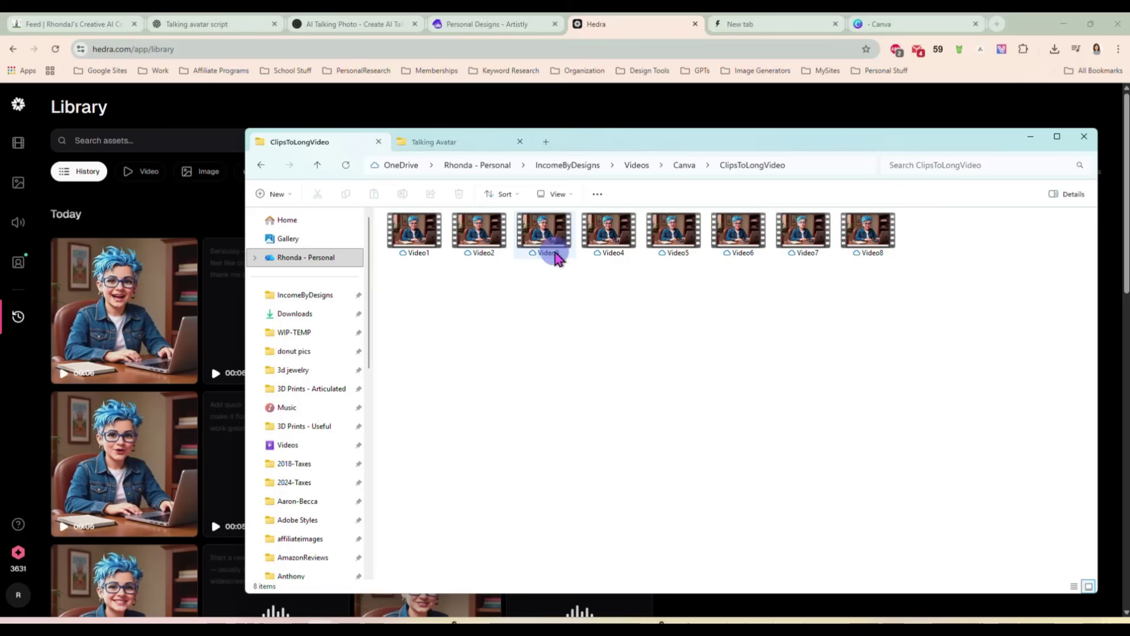
left_click(687, 235)
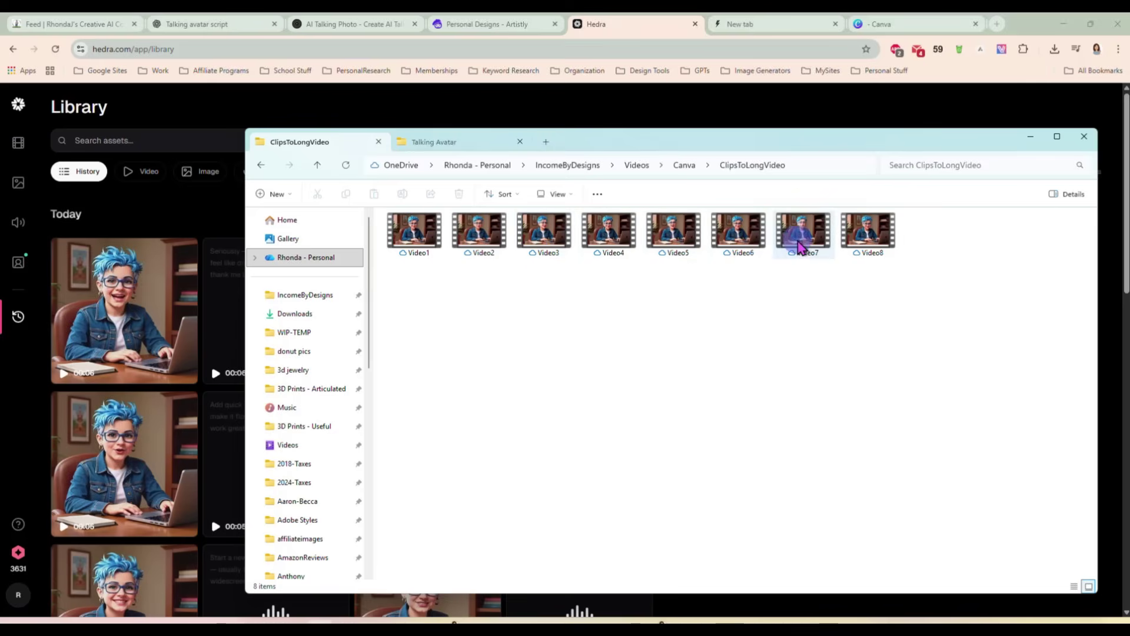
left_click_drag(611, 149, 1129, 182)
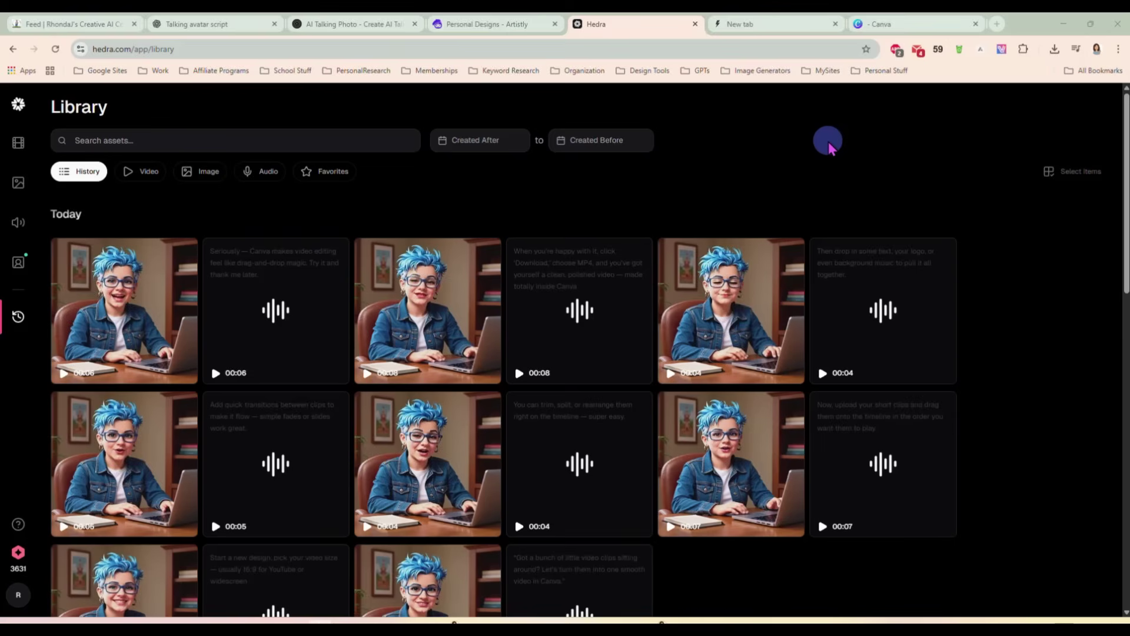
Step: From the Canva home page, create a blank video design and close the Design templates panel
left_click(910, 23)
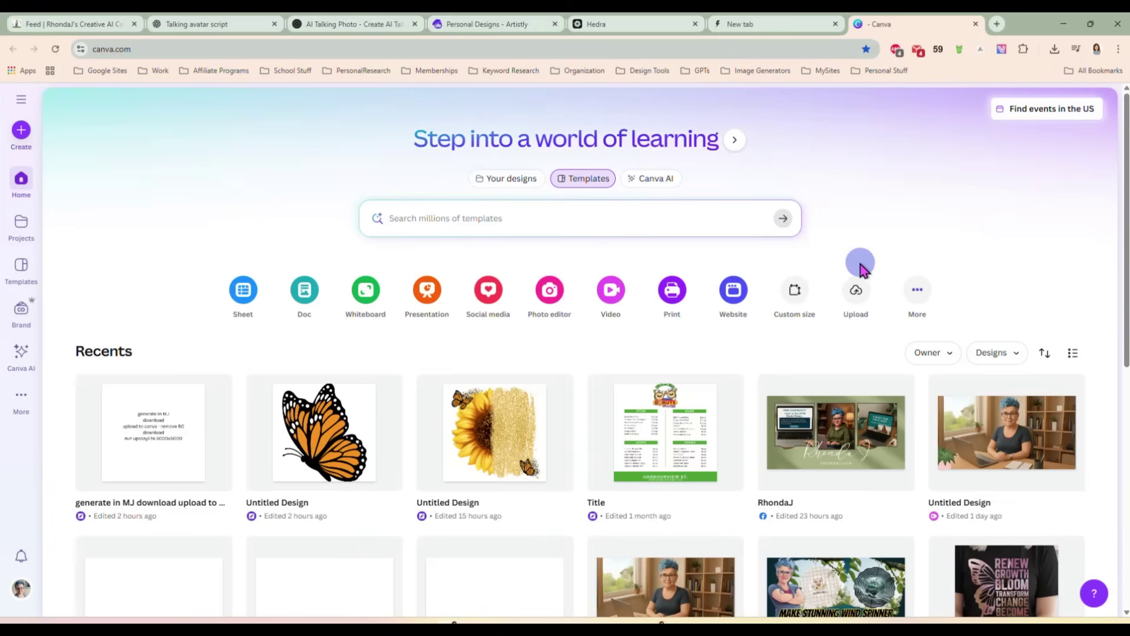
left_click(611, 291)
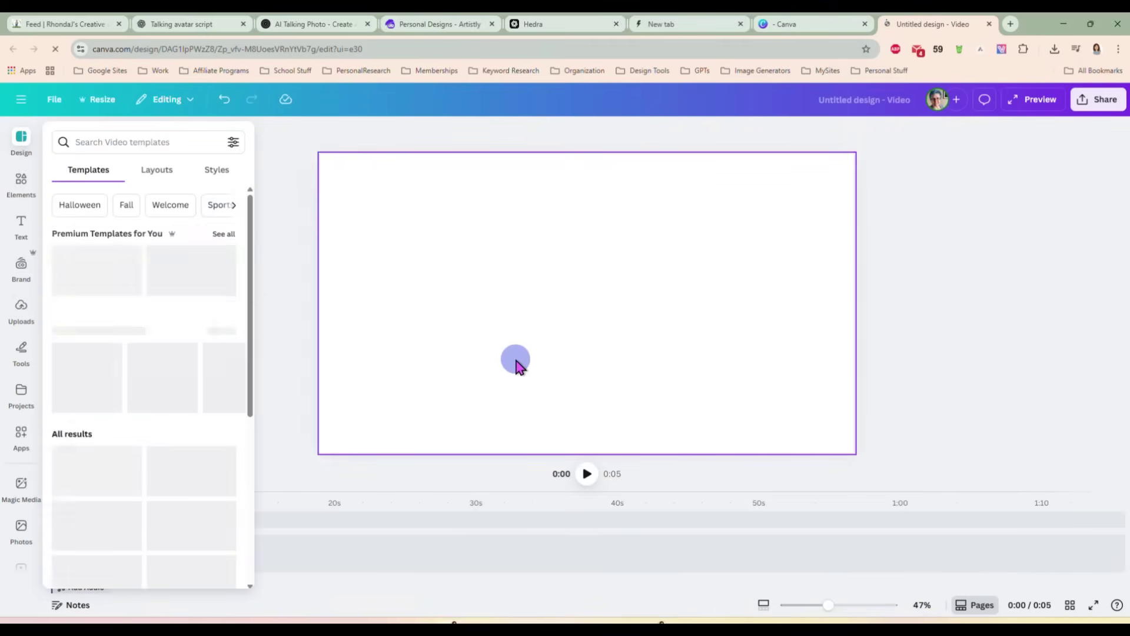
left_click(278, 175)
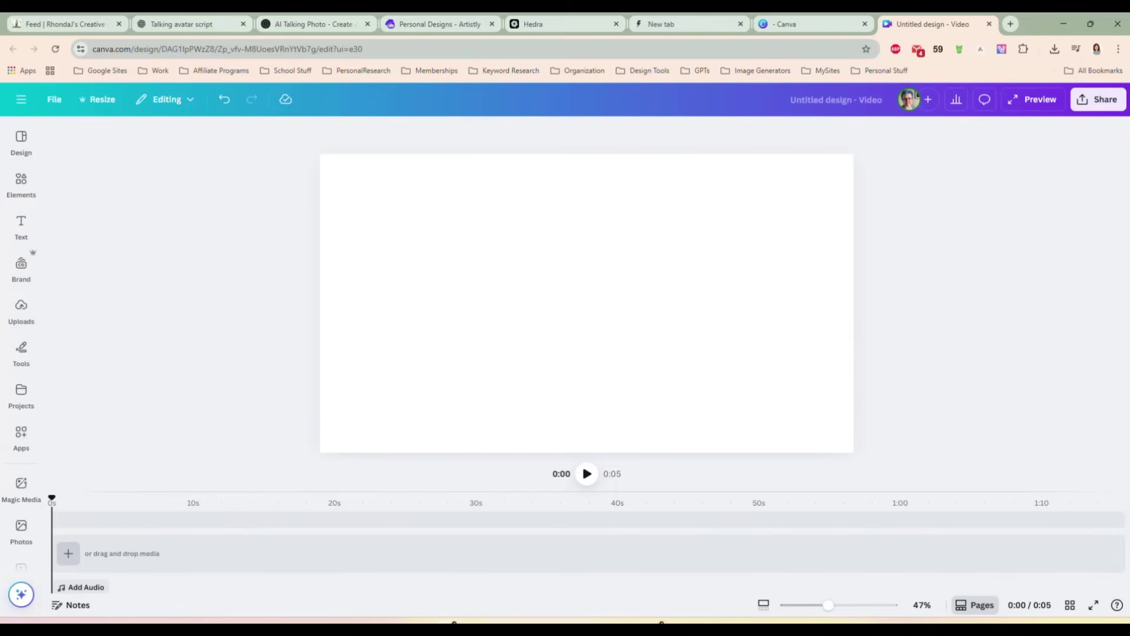
Step: Place the clips folder above the timeline and add Video1 and Video2 to the timeline
key("alt+Tab")
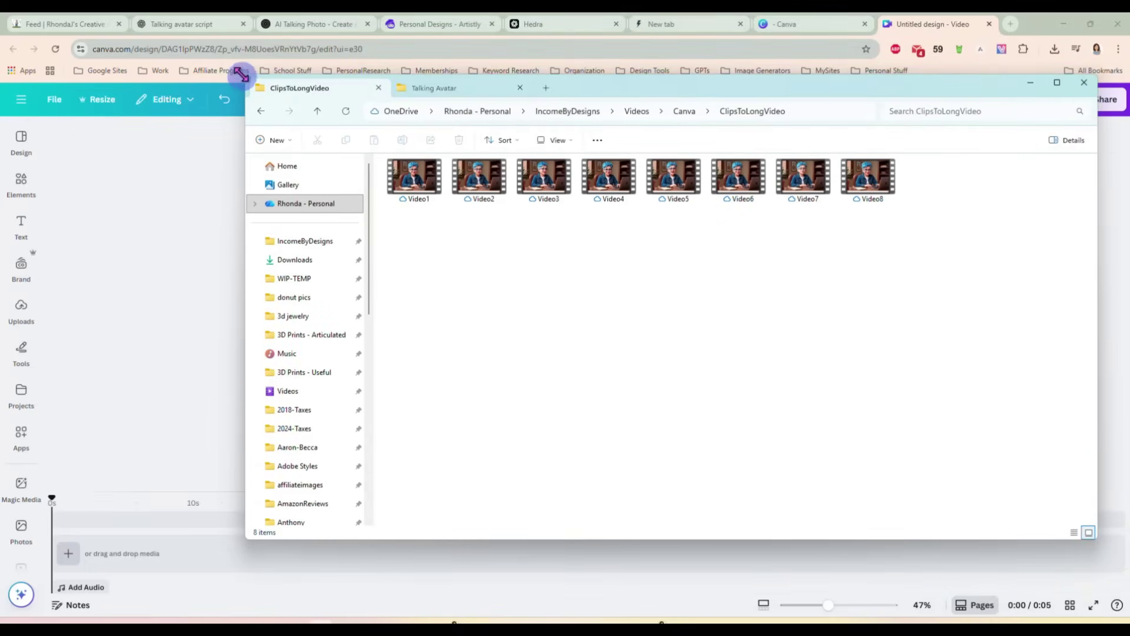
left_click_drag(245, 76, 533, 229)
left_click_drag(893, 251, 821, 150)
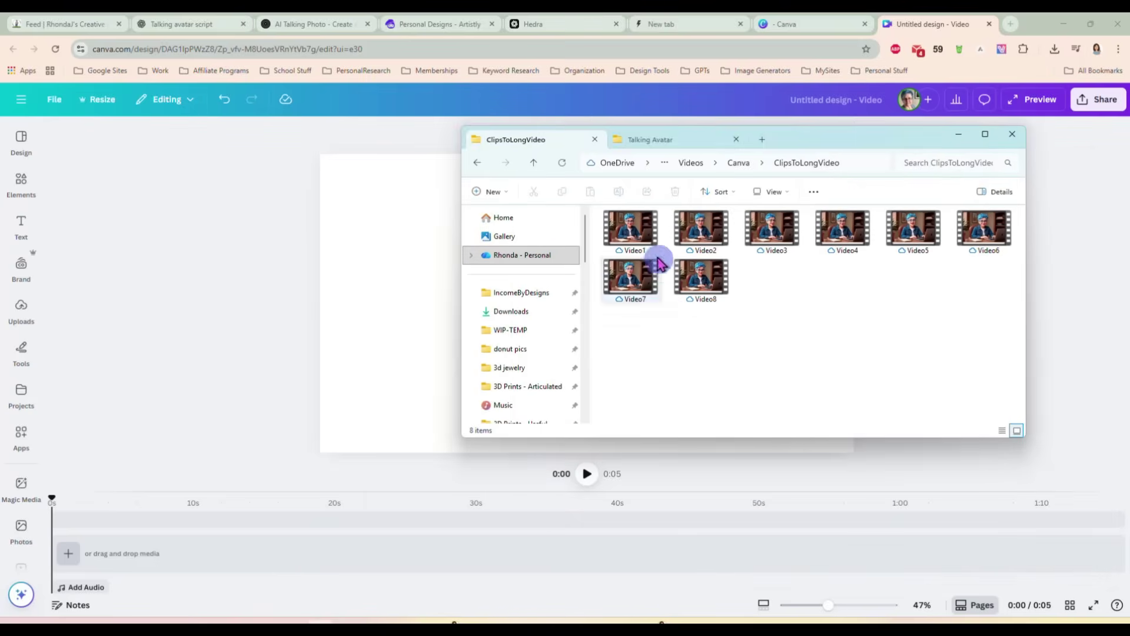
left_click_drag(646, 236, 79, 575)
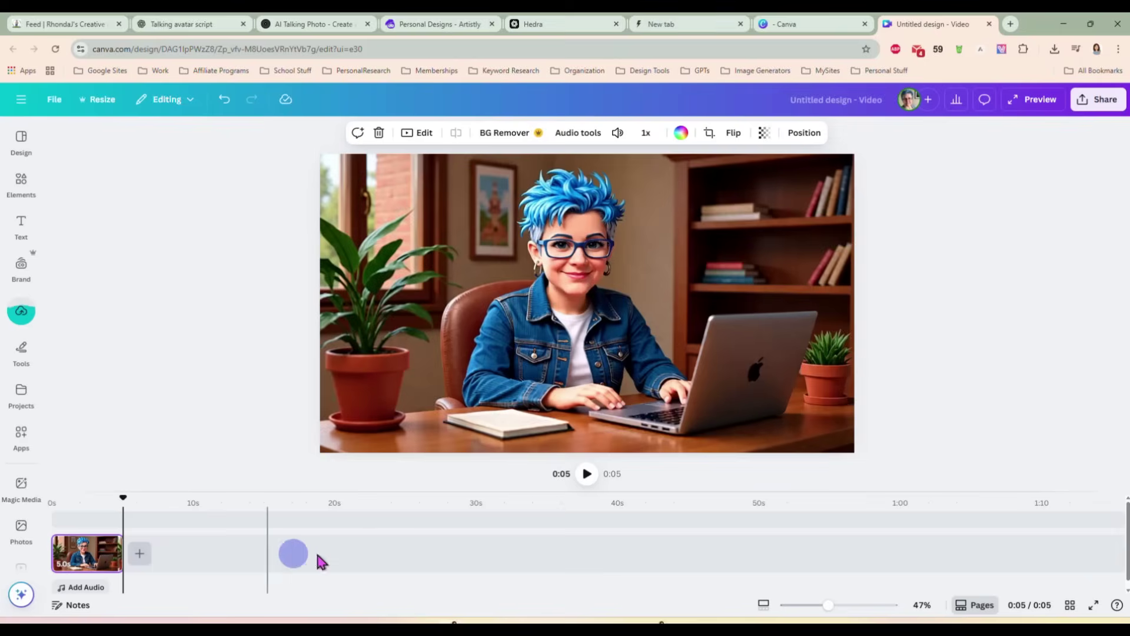
key("alt+Tab")
left_click_drag(700, 232, 137, 569)
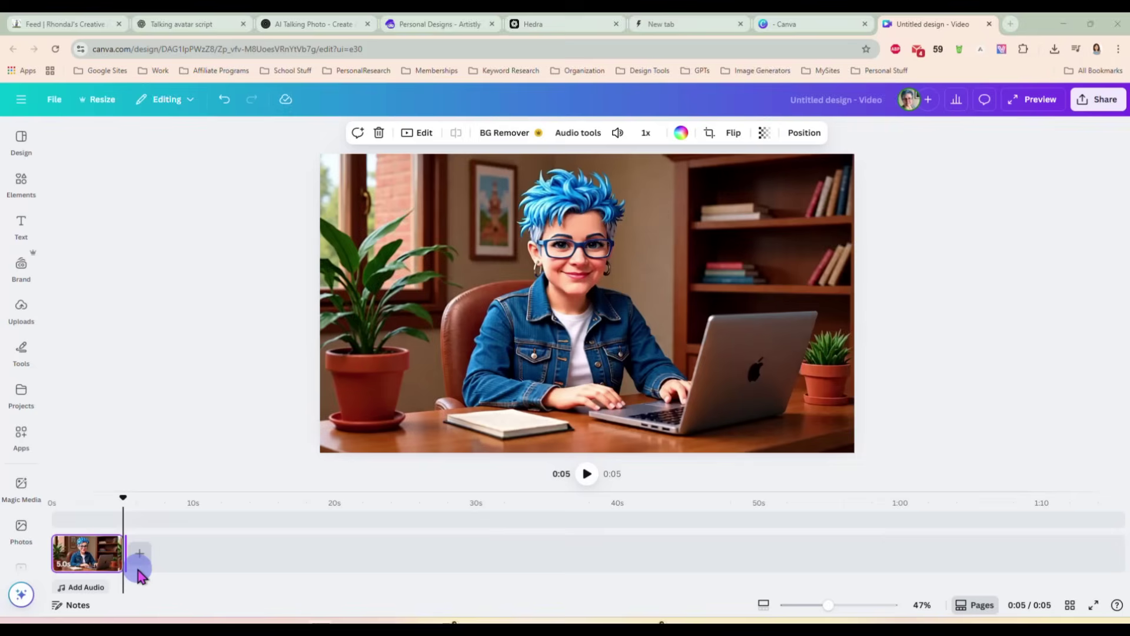
Step: Append the remaining clips, Video3 through Video8, to the end of the timeline
key("alt+Tab")
left_click_drag(771, 231, 224, 563)
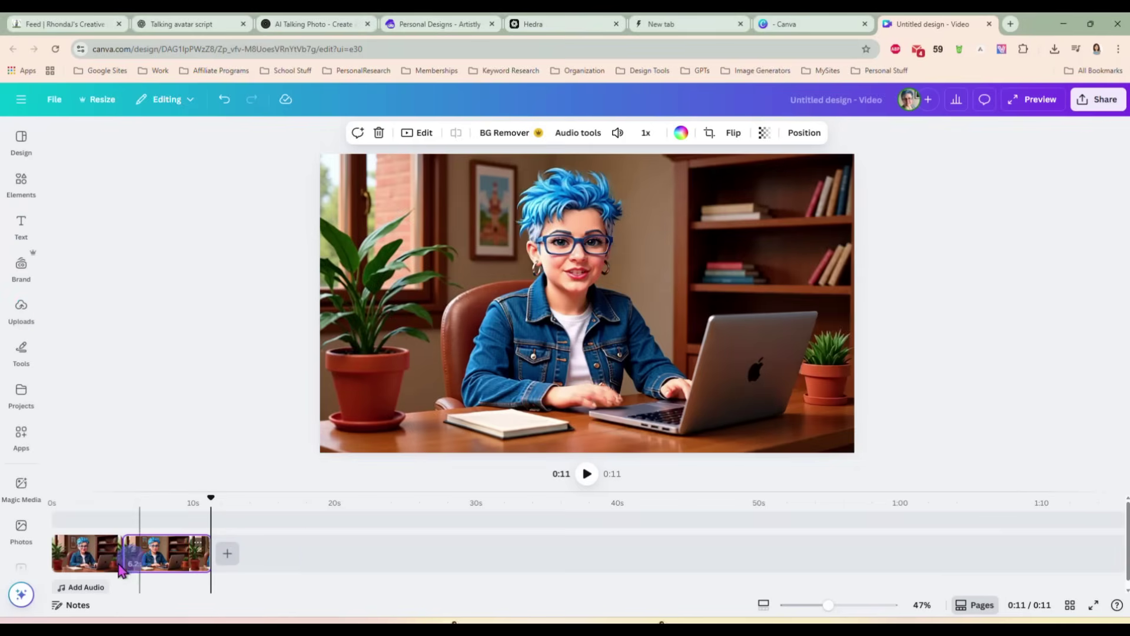
left_click(318, 598)
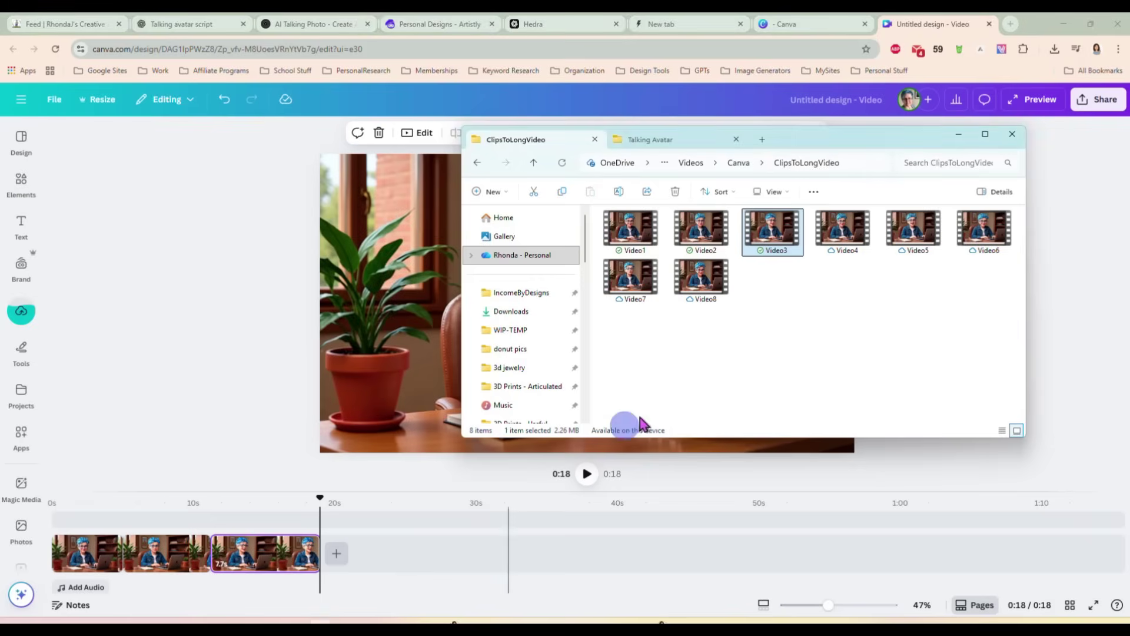
left_click_drag(833, 231, 340, 566)
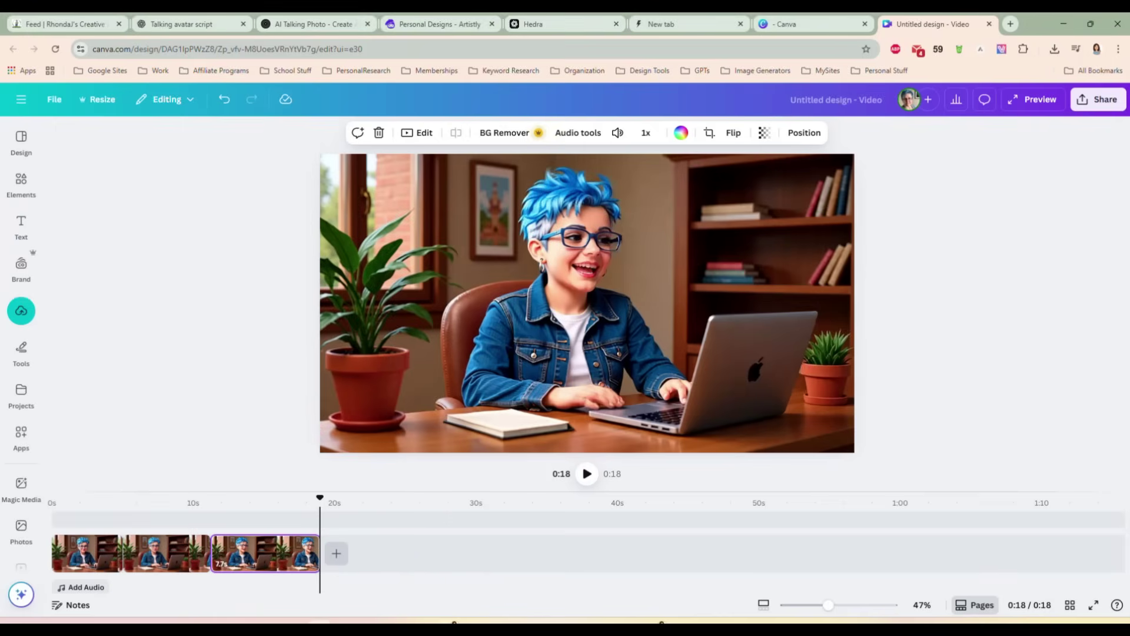
mouse_move(341, 615)
left_click(321, 589)
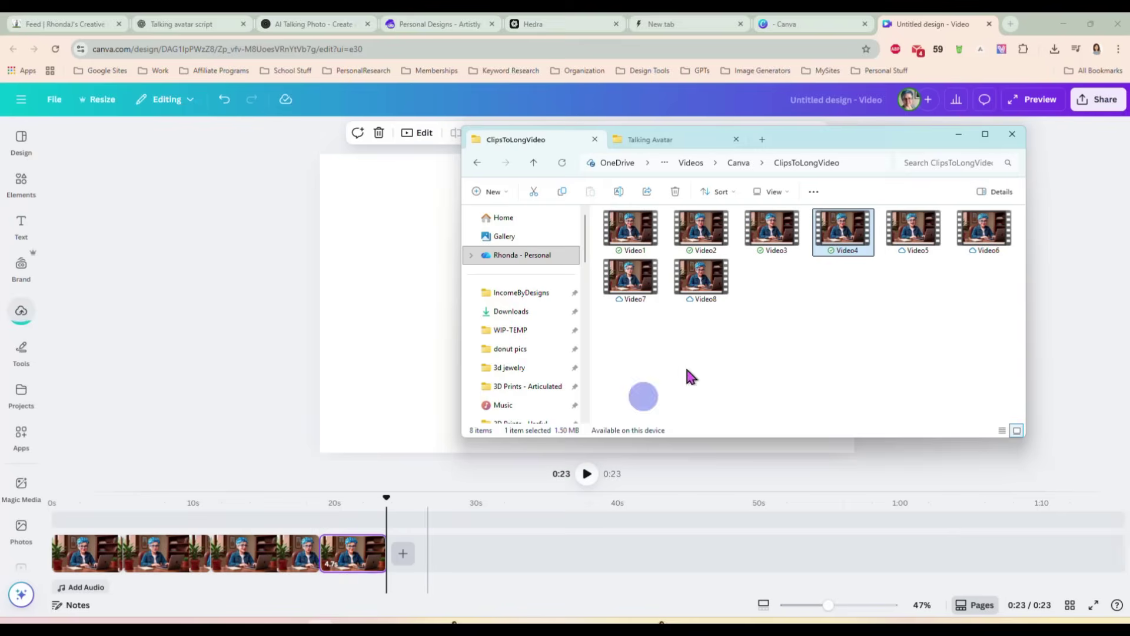
left_click_drag(913, 231, 407, 566)
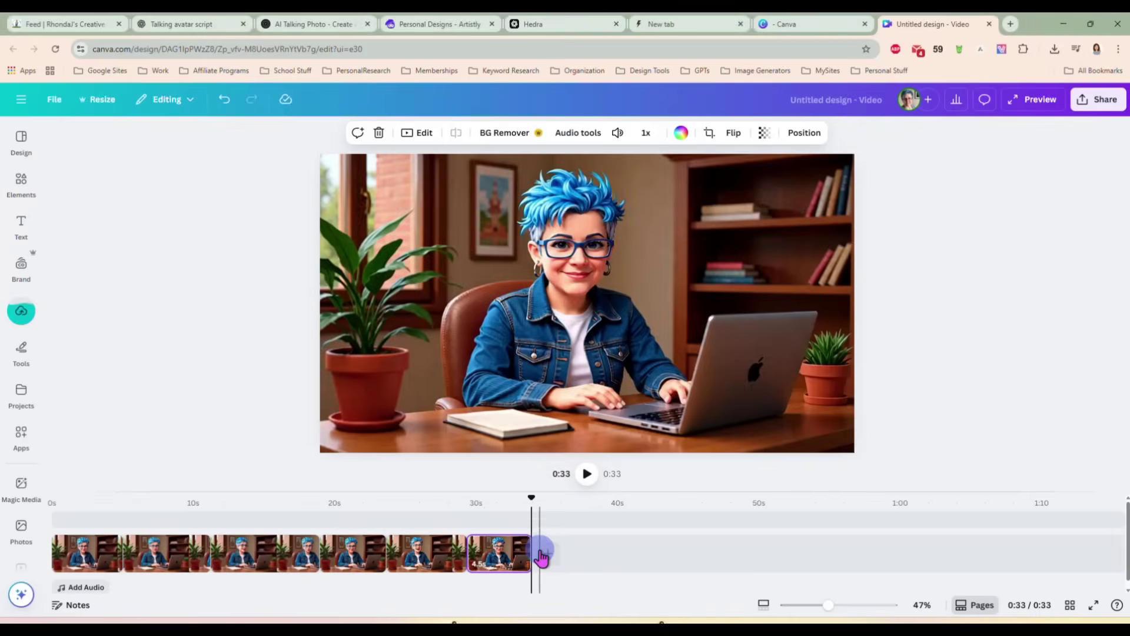
key("alt+Tab")
left_click_drag(701, 277, 732, 522)
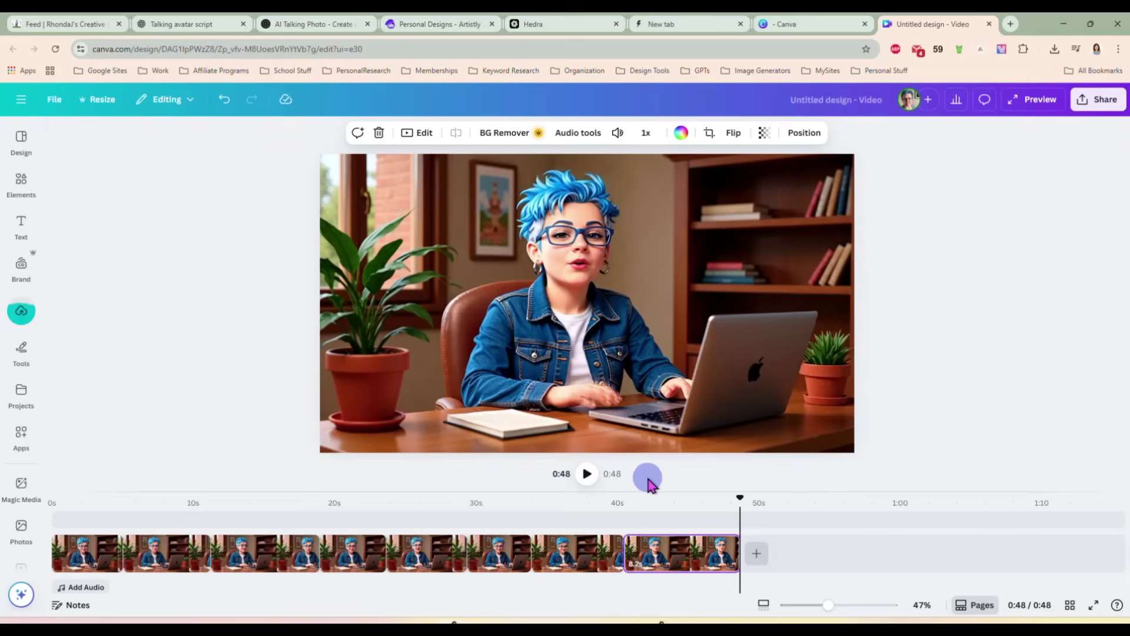
left_click_drag(740, 497, 97, 522)
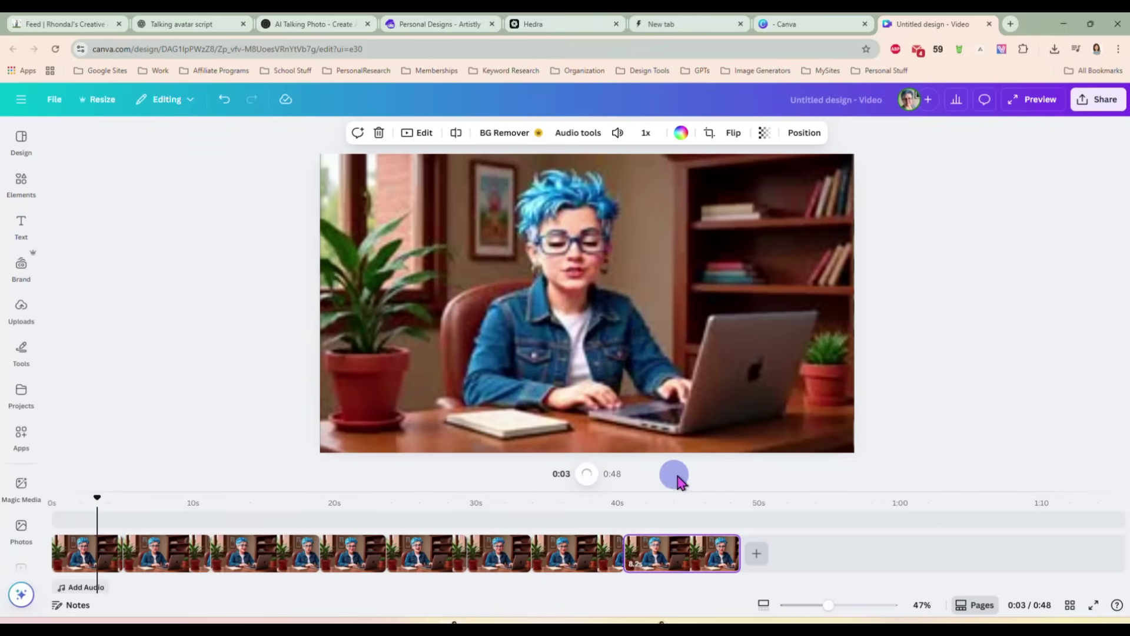
left_click(587, 473)
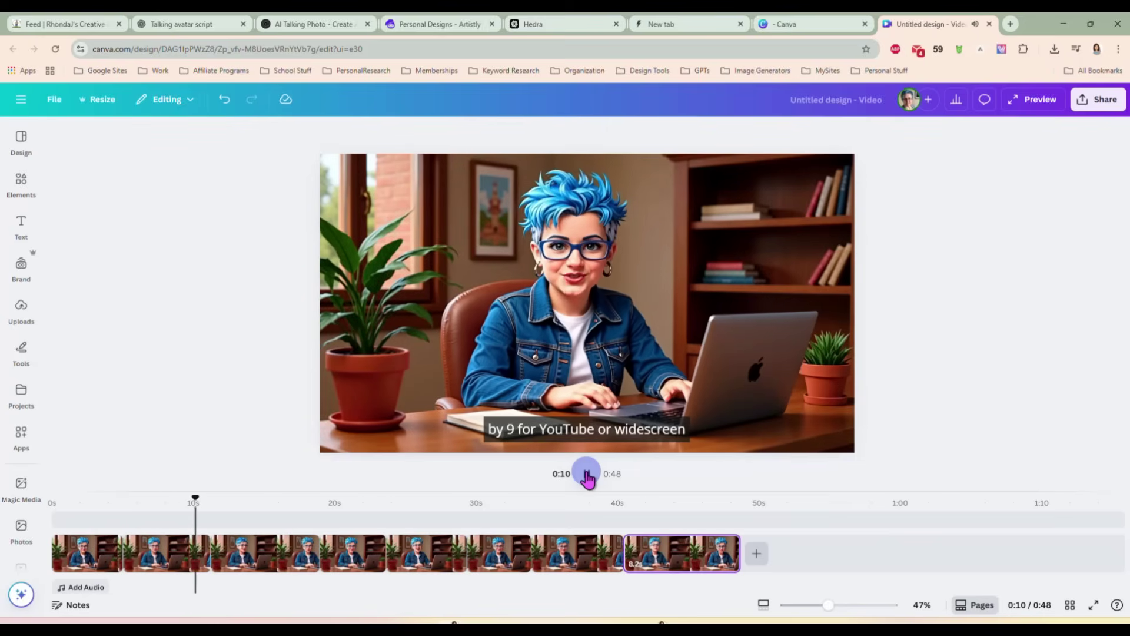
left_click(587, 473)
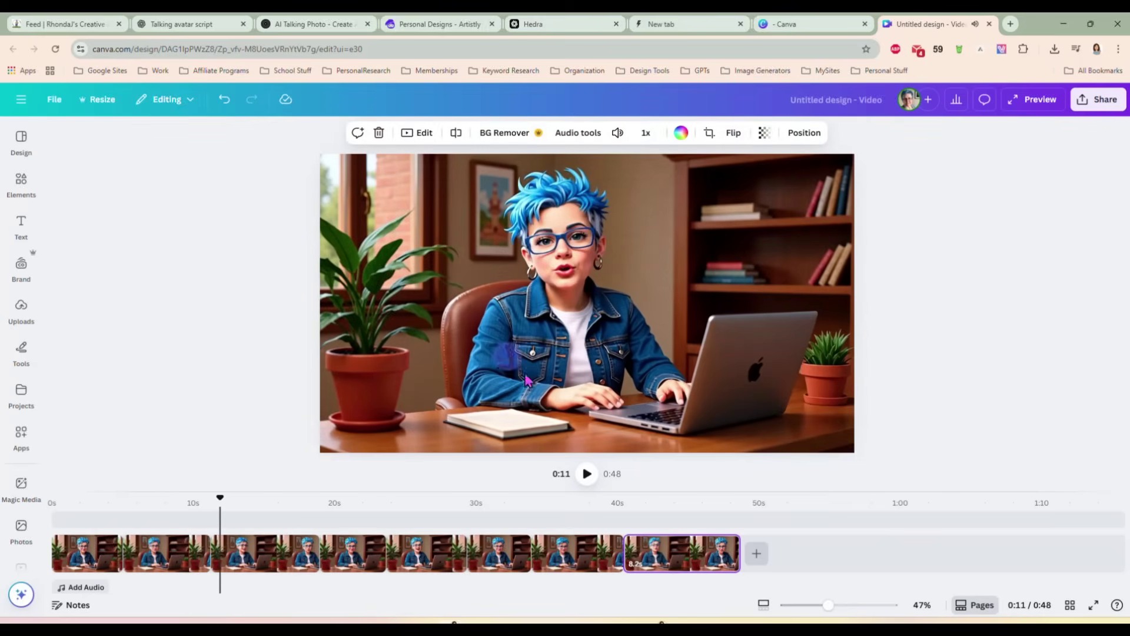
left_click(201, 553)
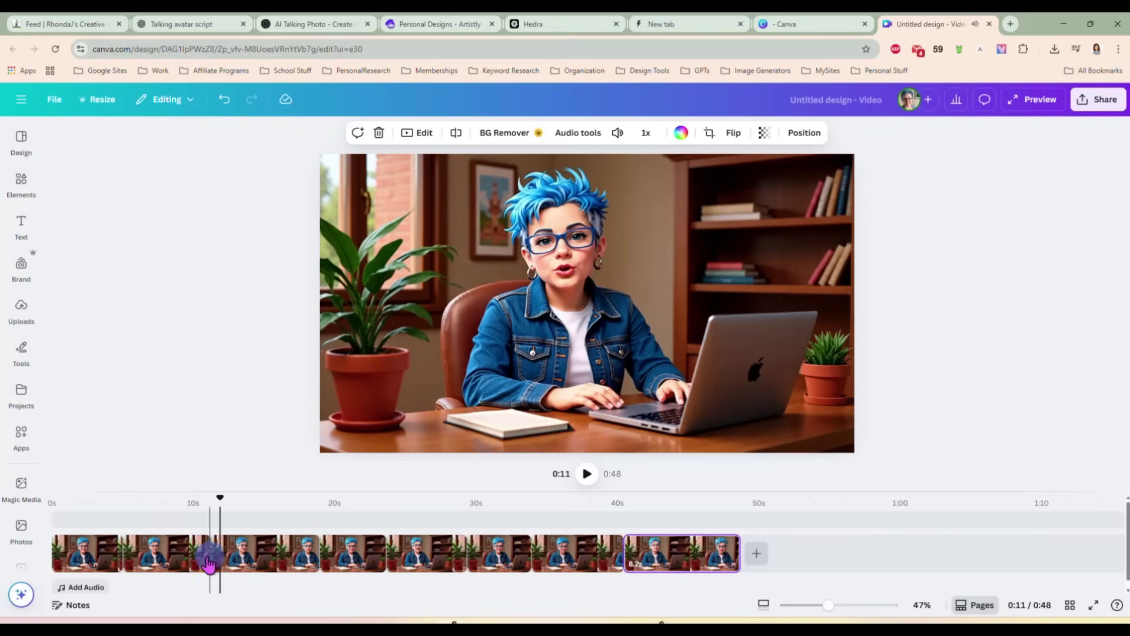
left_click_drag(220, 497, 80, 508)
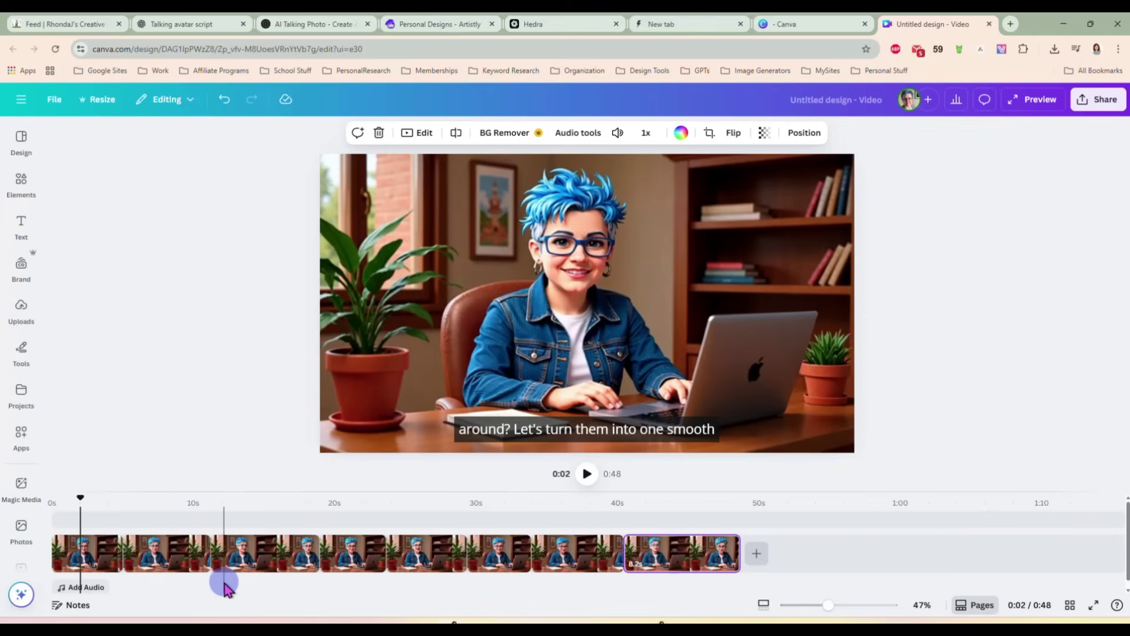
Step: Join the first two clips with a rightward Flow transition shortened to 0.3 seconds
mouse_move(826, 605)
left_mouse_down()
mouse_move(835, 609)
mouse_move(820, 605)
left_mouse_up()
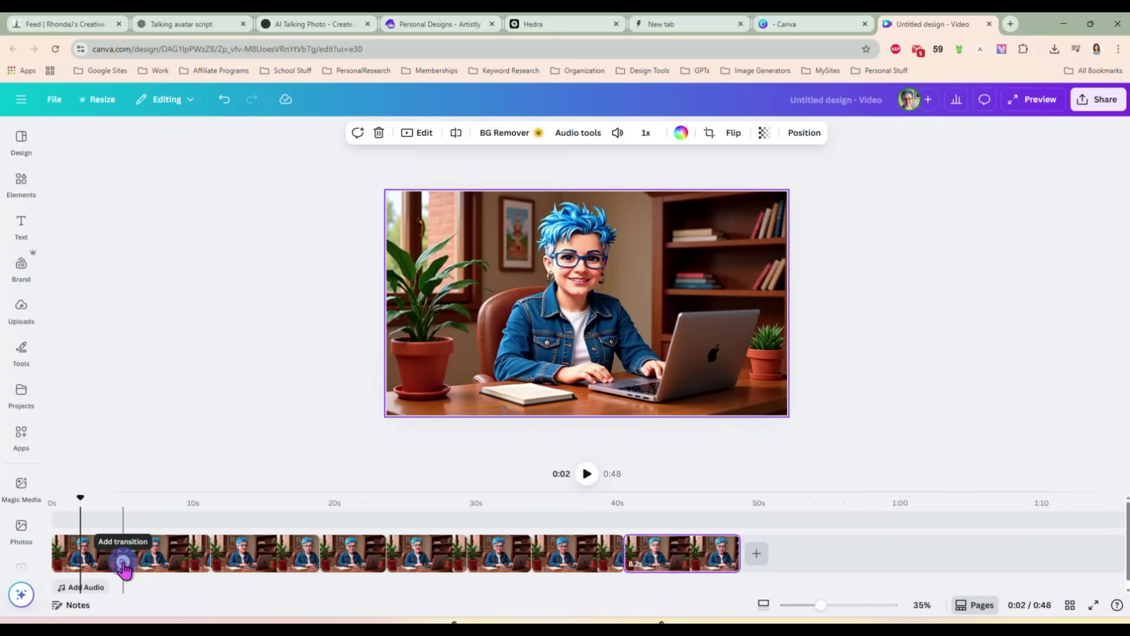
left_click(123, 564)
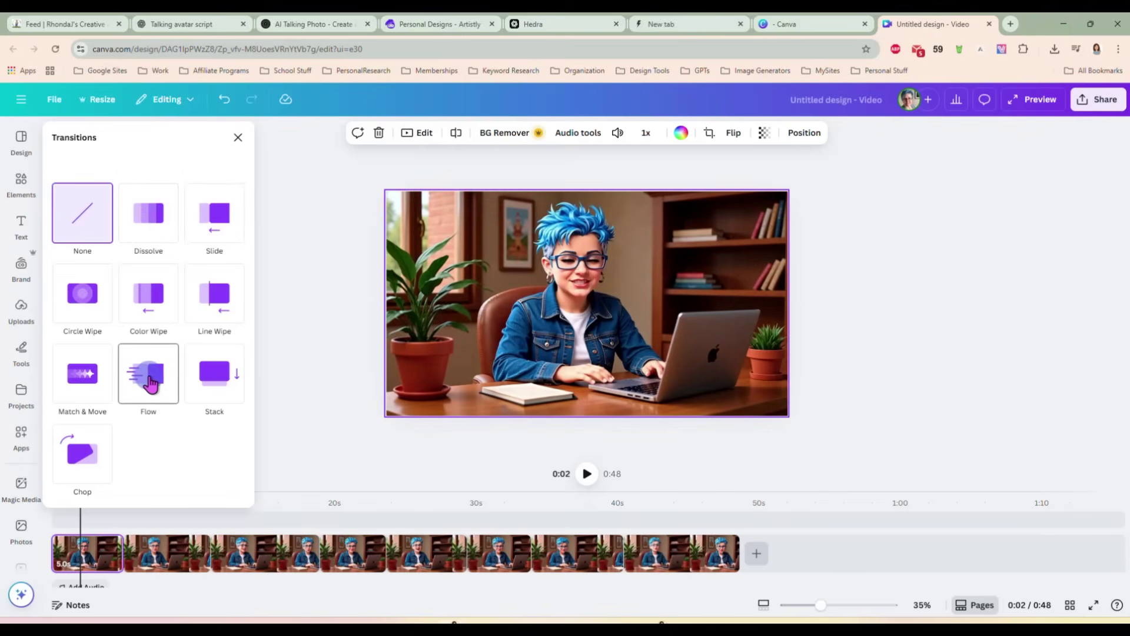
left_click(151, 383)
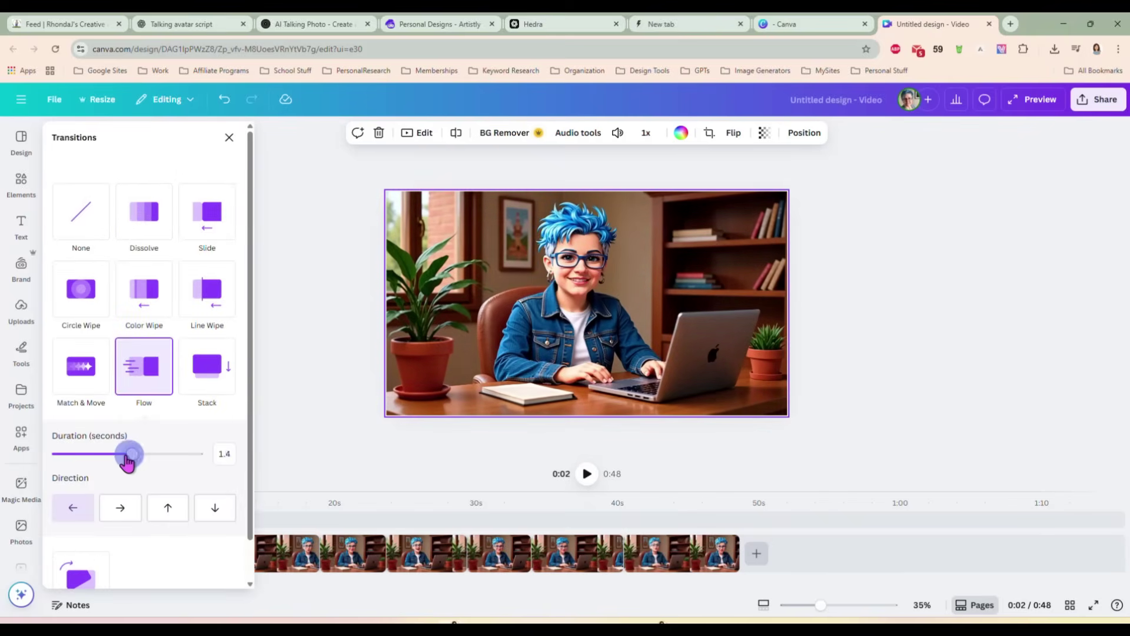
left_click_drag(128, 462, 77, 465)
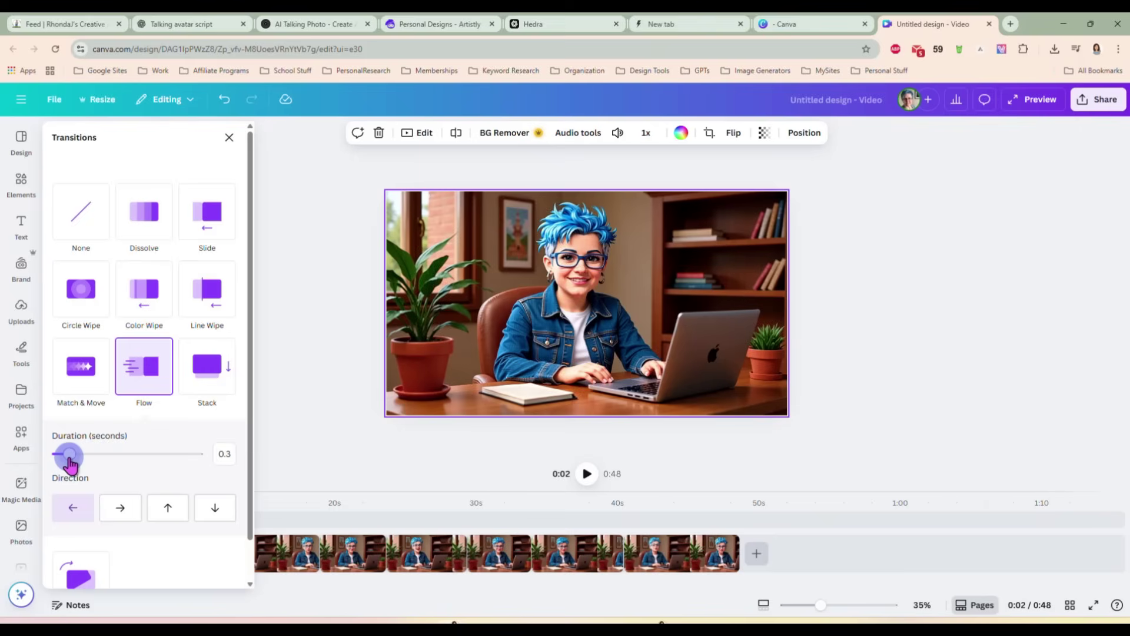
left_click(119, 508)
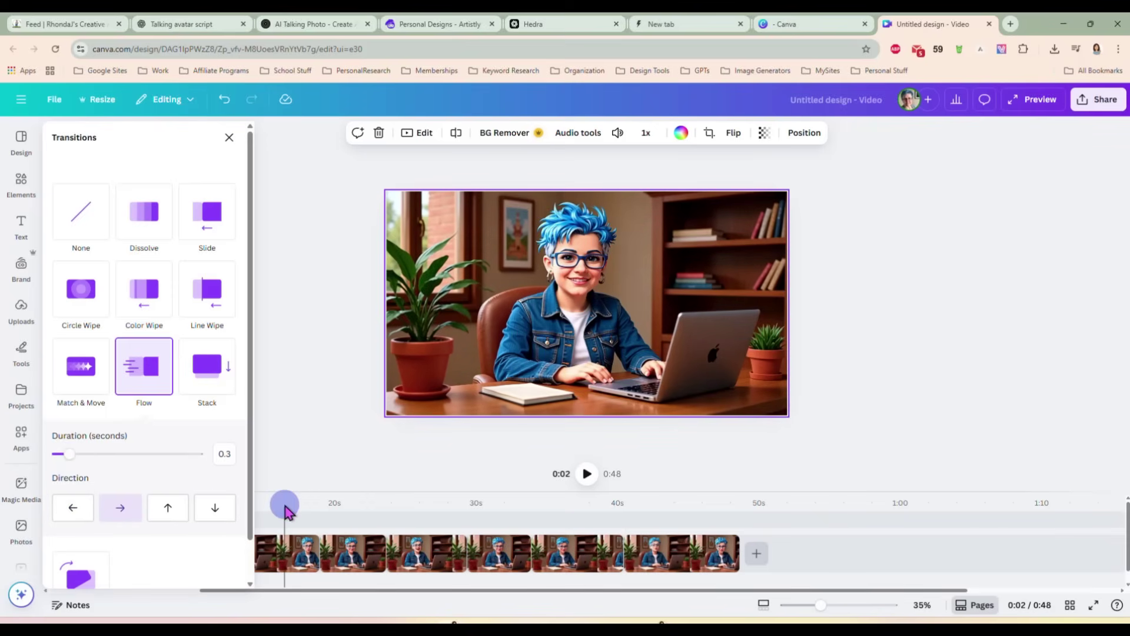
left_click(280, 463)
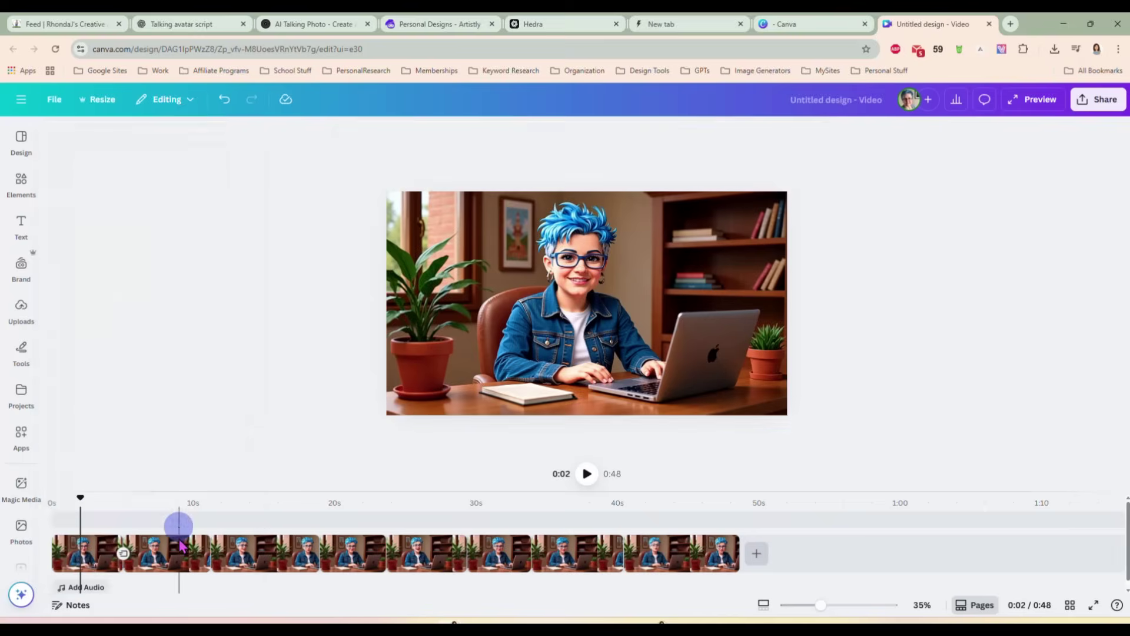
Step: Add rightward Flow transitions at the second and third clip boundaries
left_click(211, 563)
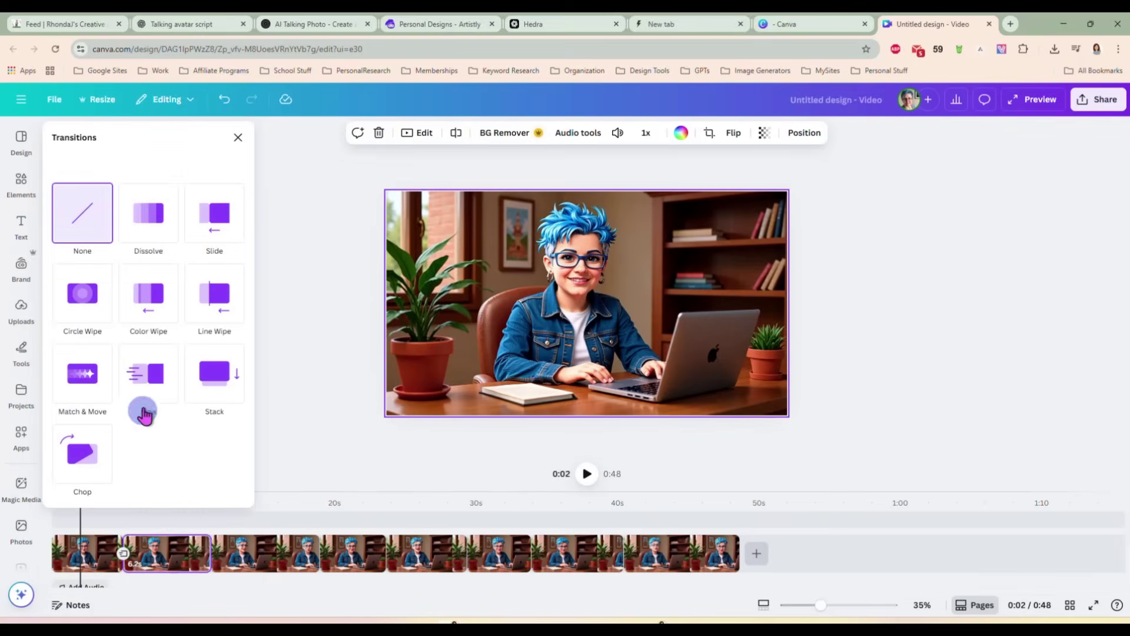
left_click(145, 380)
left_click(123, 454)
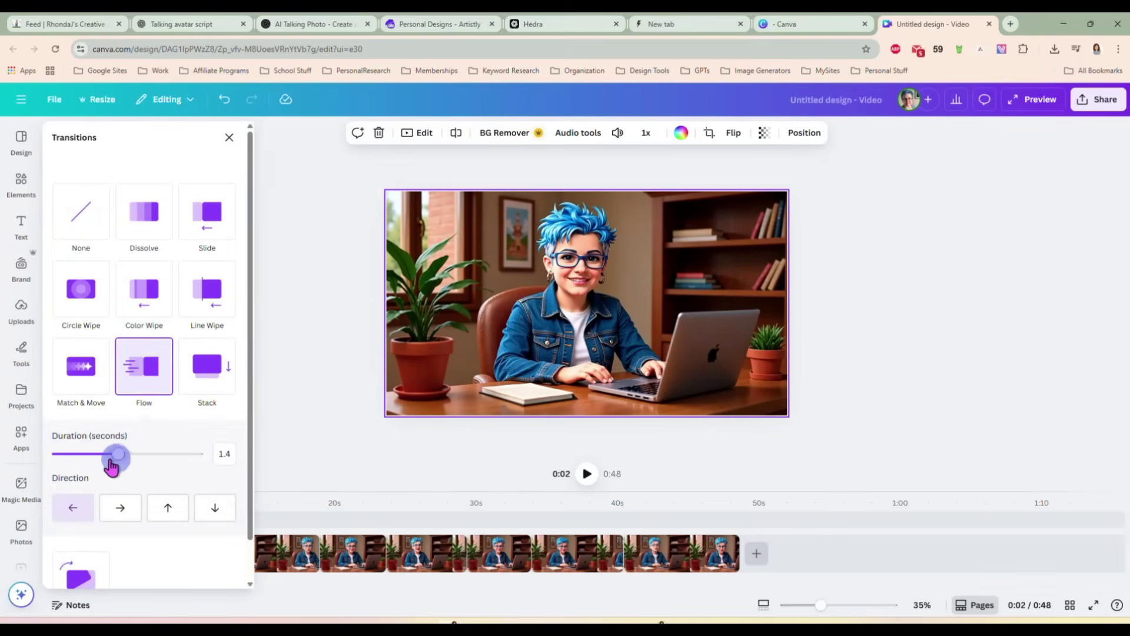
left_click_drag(111, 466, 72, 467)
left_click(122, 509)
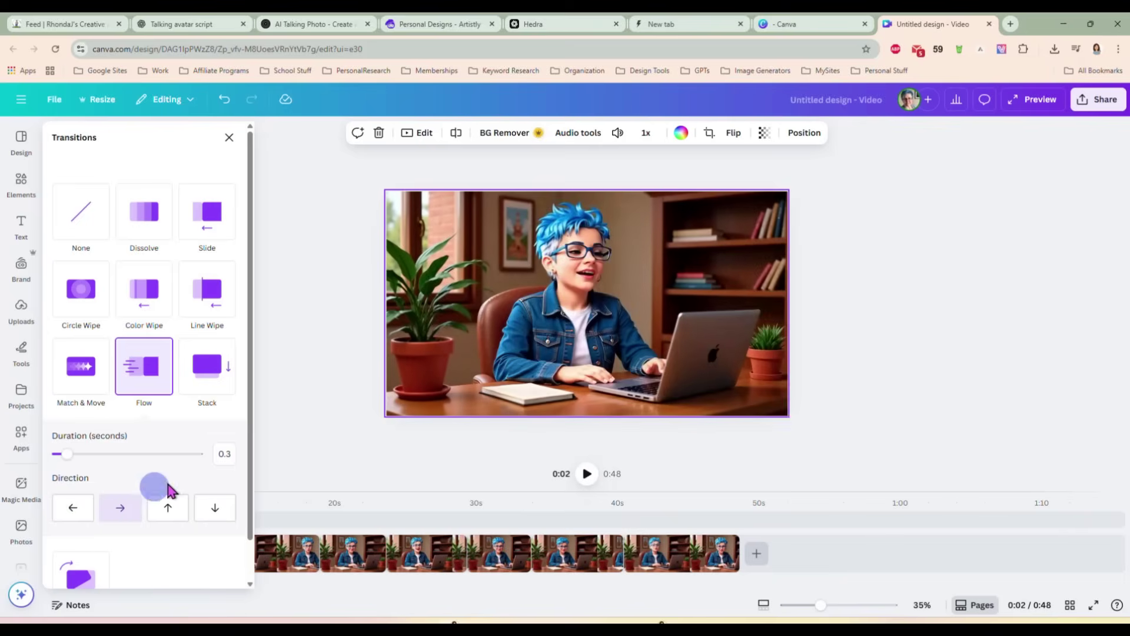
left_click(272, 460)
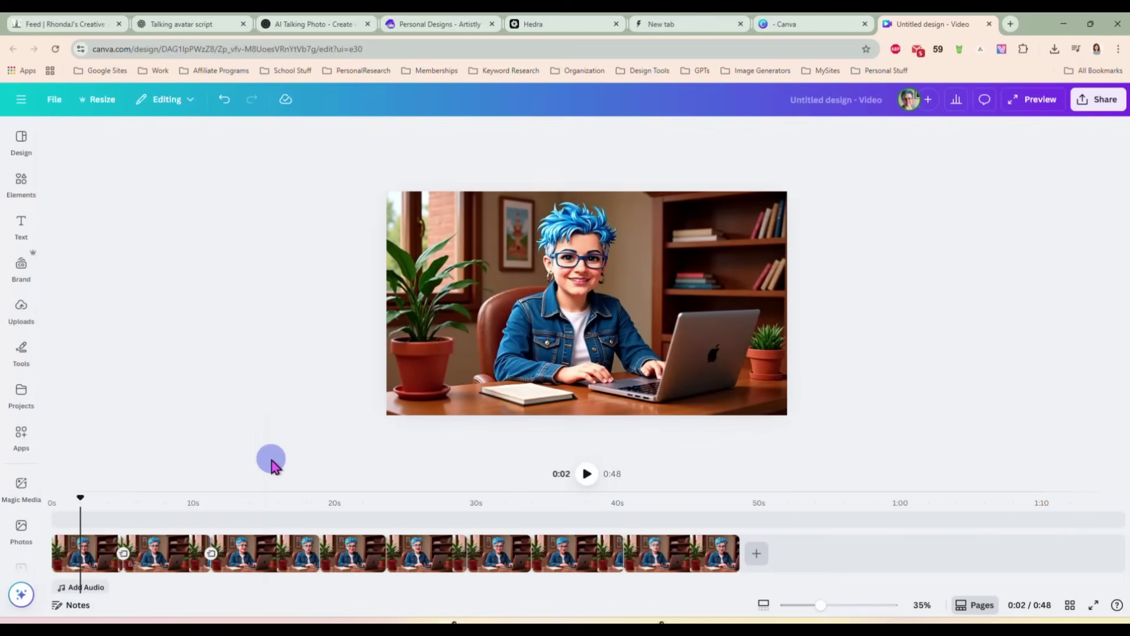
left_click(319, 564)
left_click(143, 368)
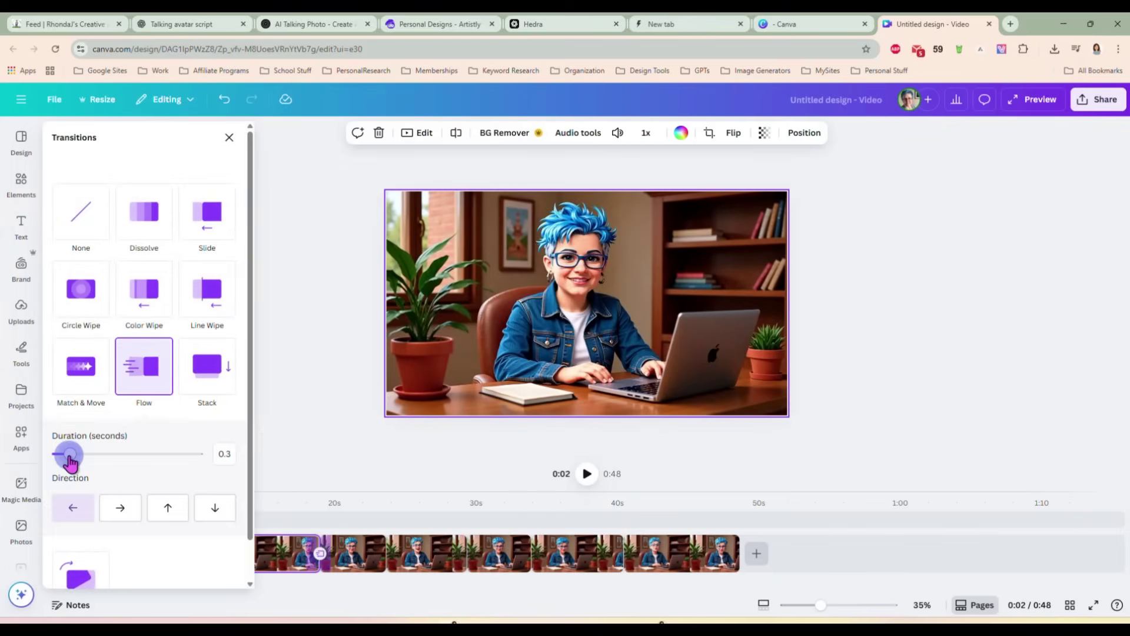
left_click(117, 510)
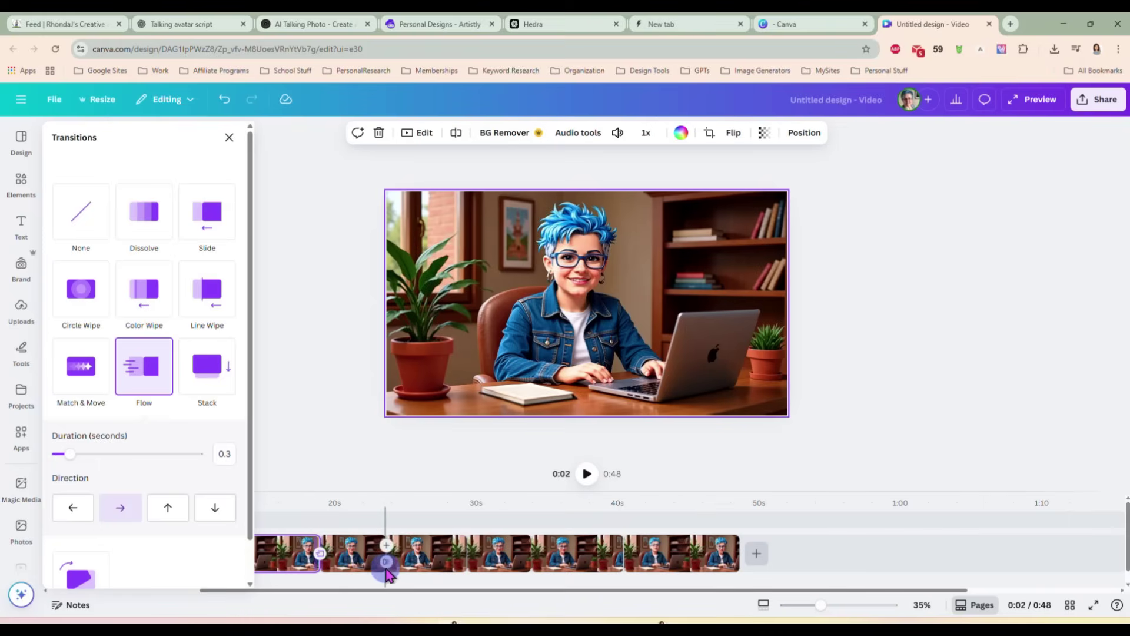
Step: Add 0.3-second rightward Flow transitions at the fourth and fifth clip boundaries
left_click(385, 562)
left_click(144, 383)
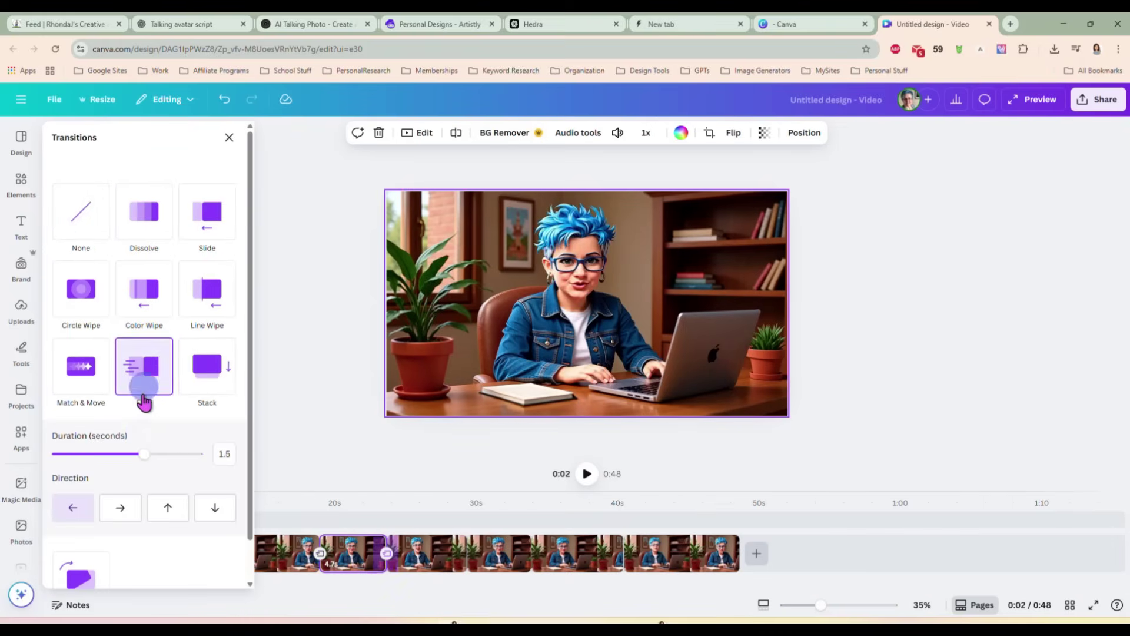
left_click_drag(144, 454, 70, 454)
left_click(121, 507)
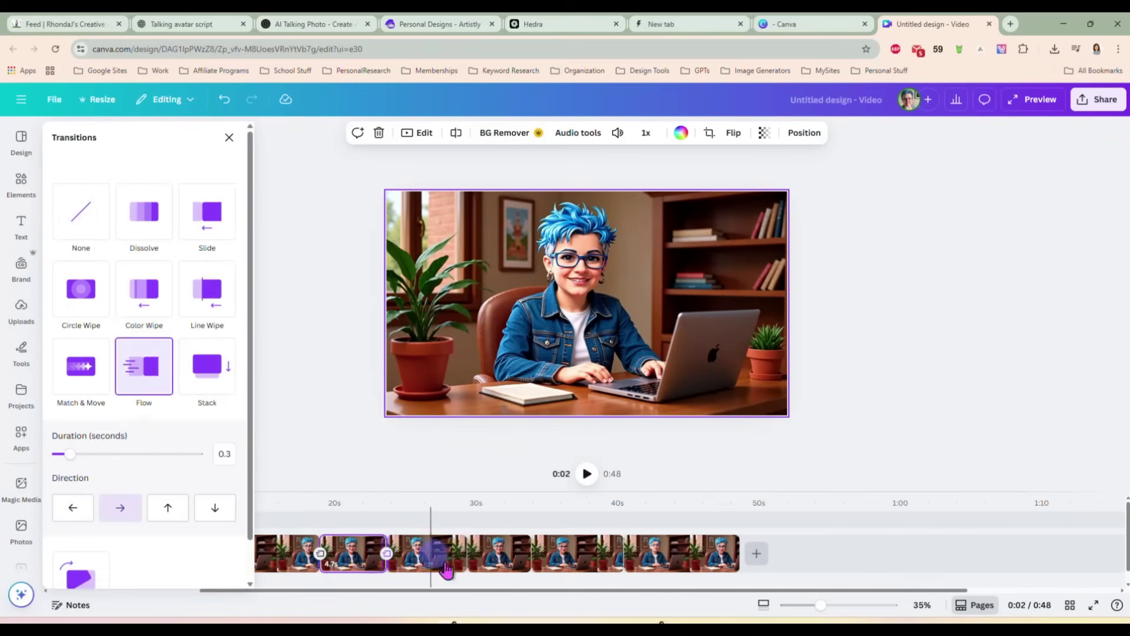
left_click(466, 565)
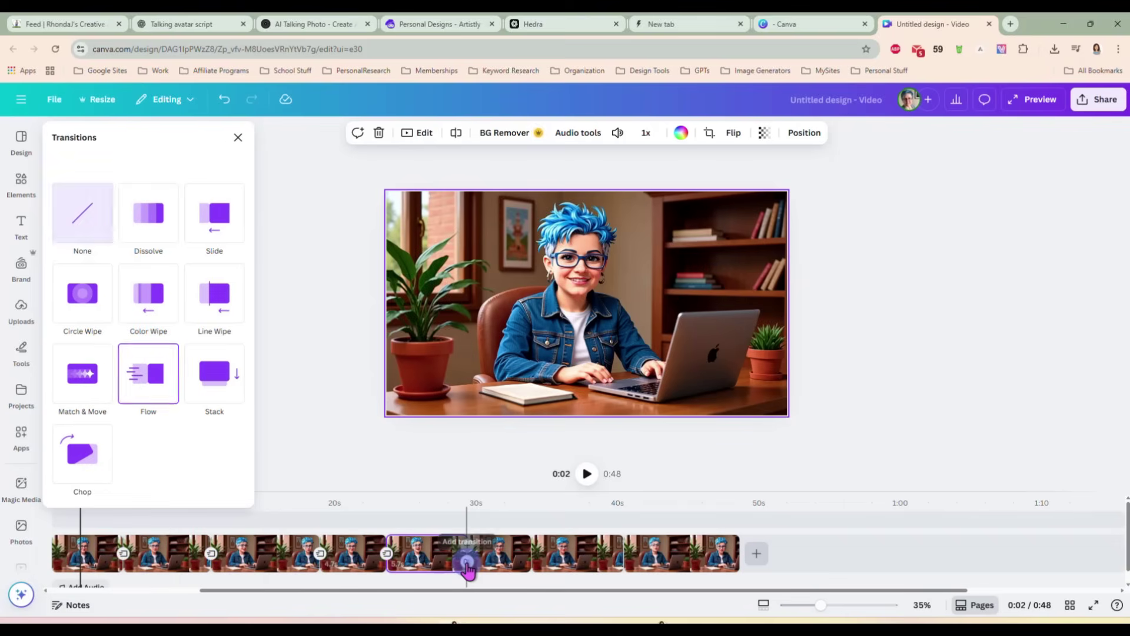
left_click(144, 366)
left_click_drag(123, 463, 70, 455)
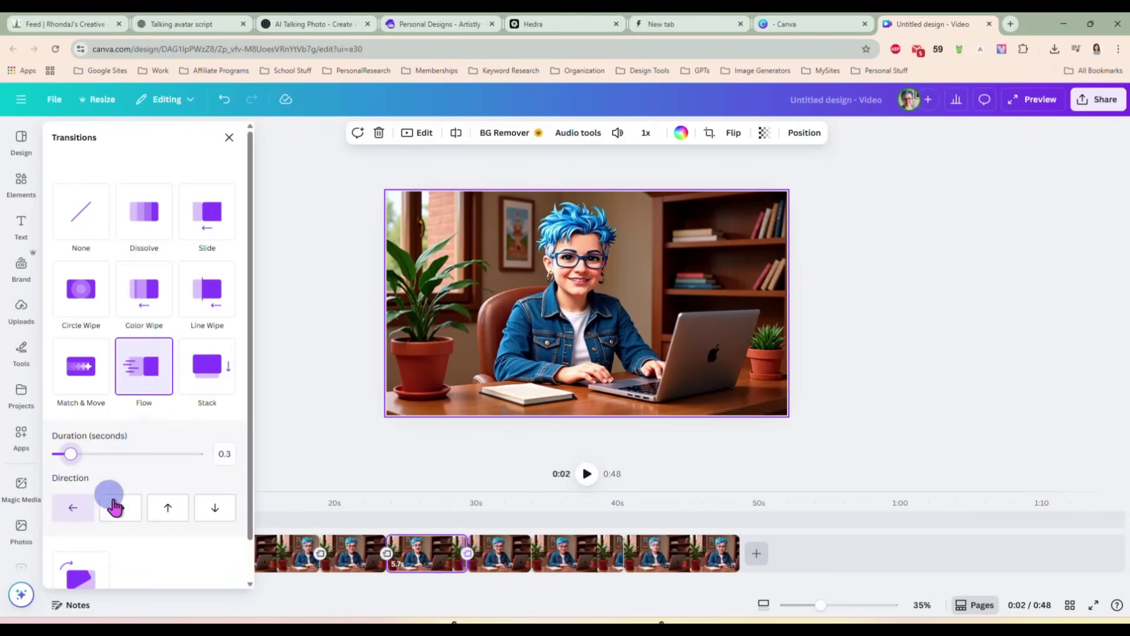
left_click(120, 508)
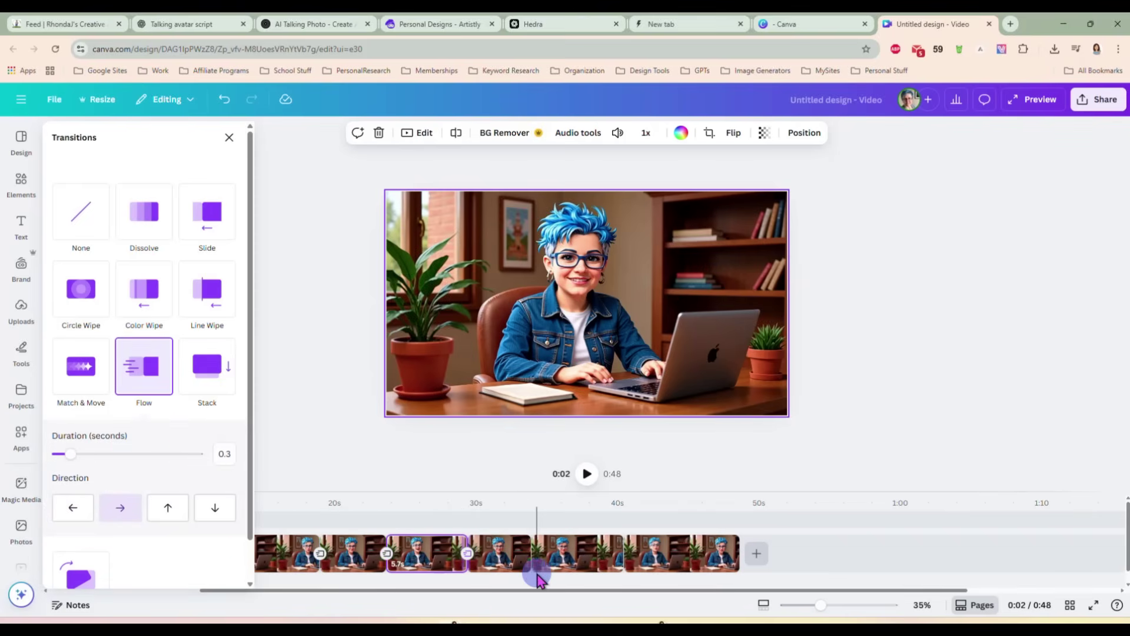
Step: Add 0.3-second rightward Flow transitions at the last two boundaries and close the settings
left_click(533, 556)
left_click(143, 377)
left_click_drag(133, 453, 71, 457)
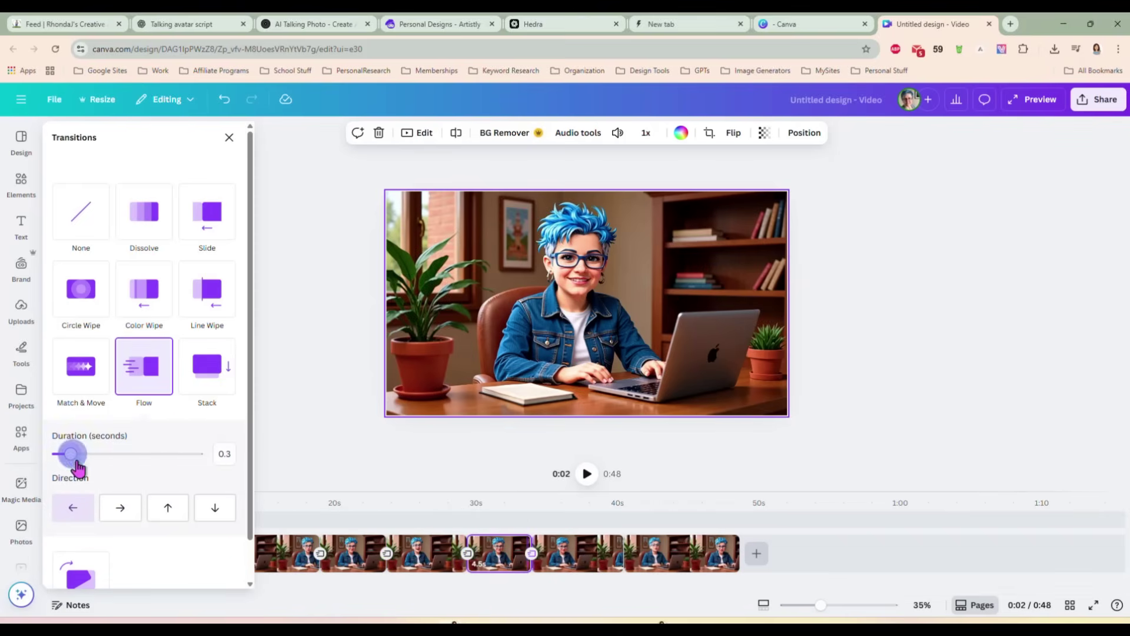
left_click(120, 507)
left_click(624, 553)
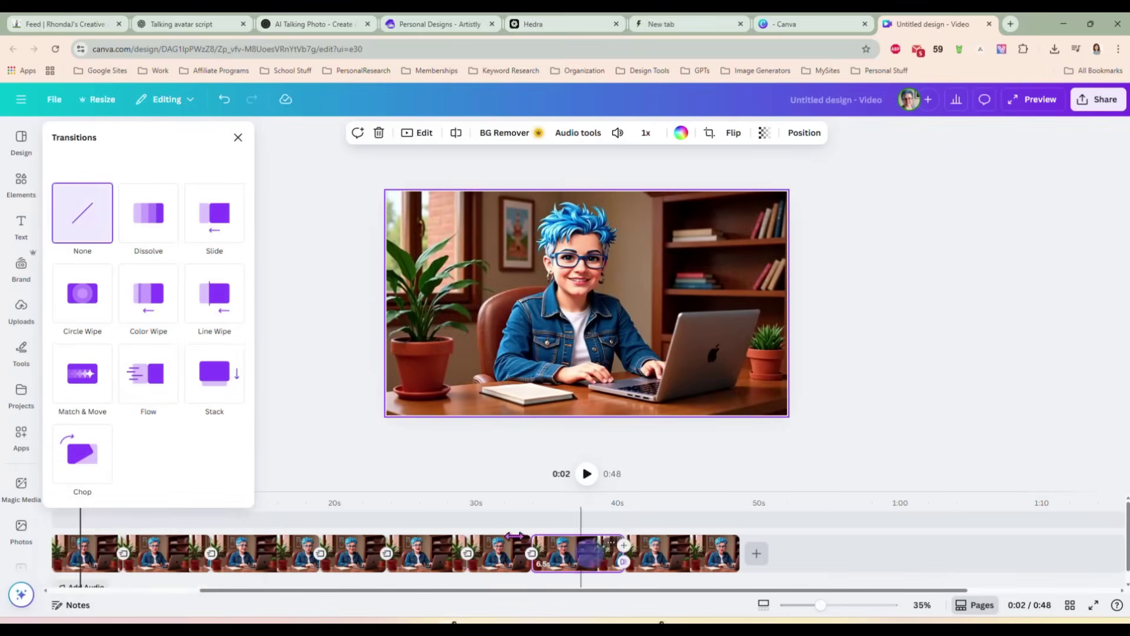
left_click(153, 410)
left_click_drag(121, 454, 66, 454)
left_click(120, 508)
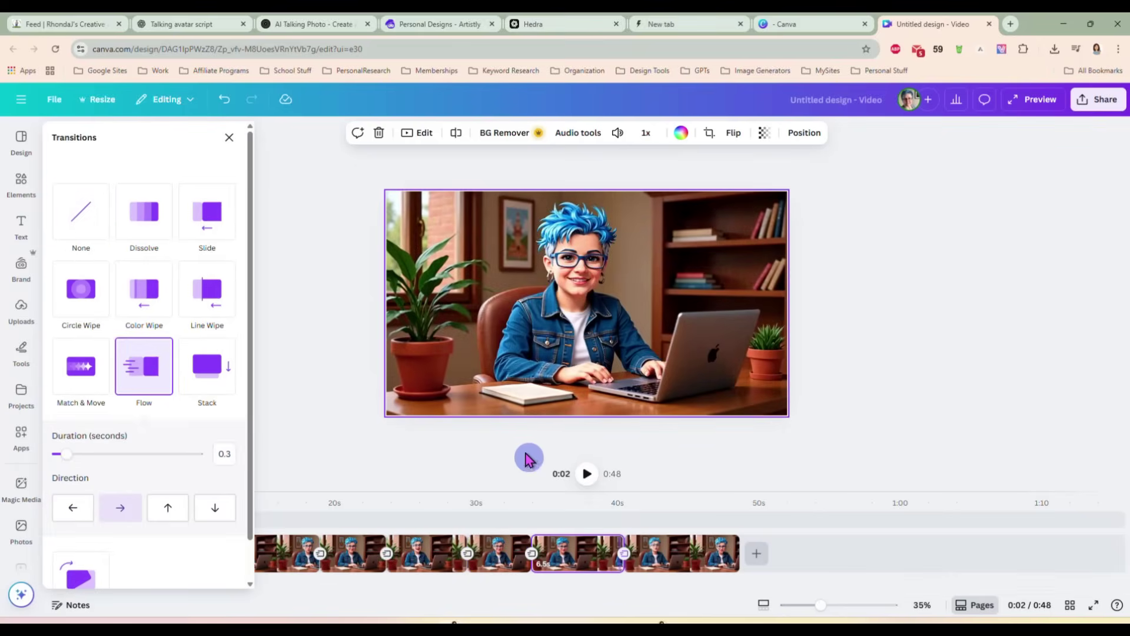
left_click(513, 439)
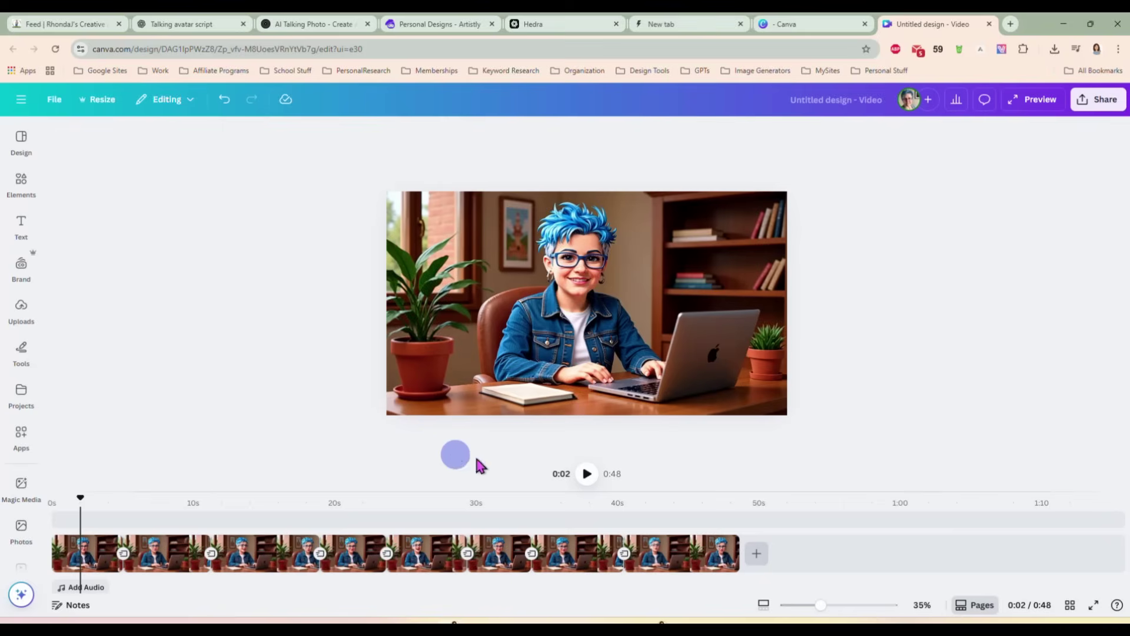
left_click(587, 474)
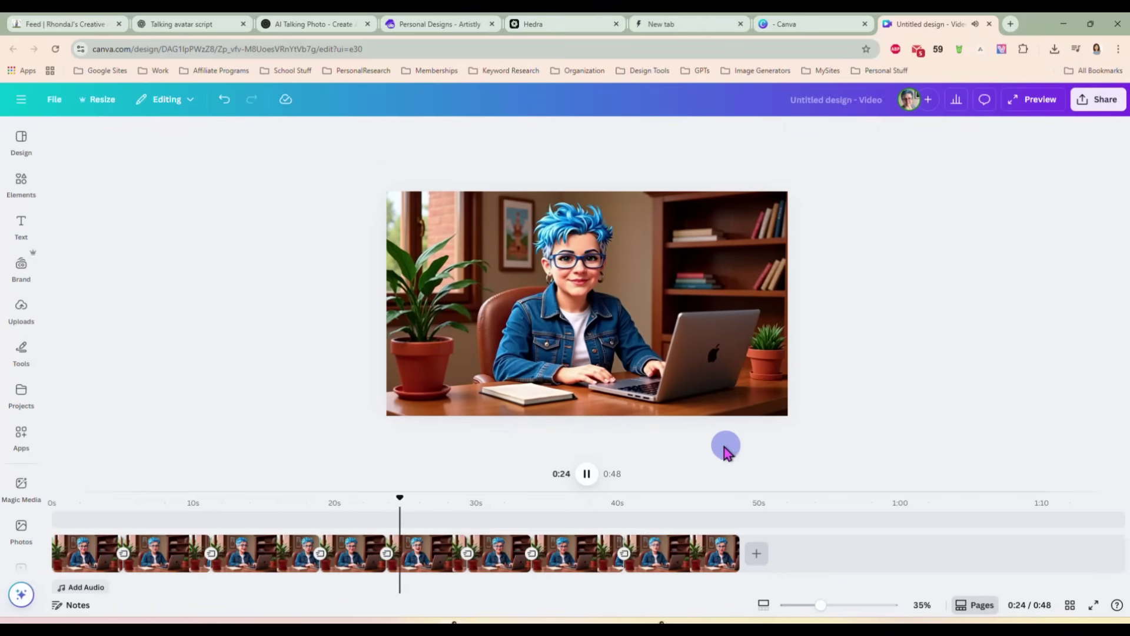
left_click(586, 473)
left_click(288, 564)
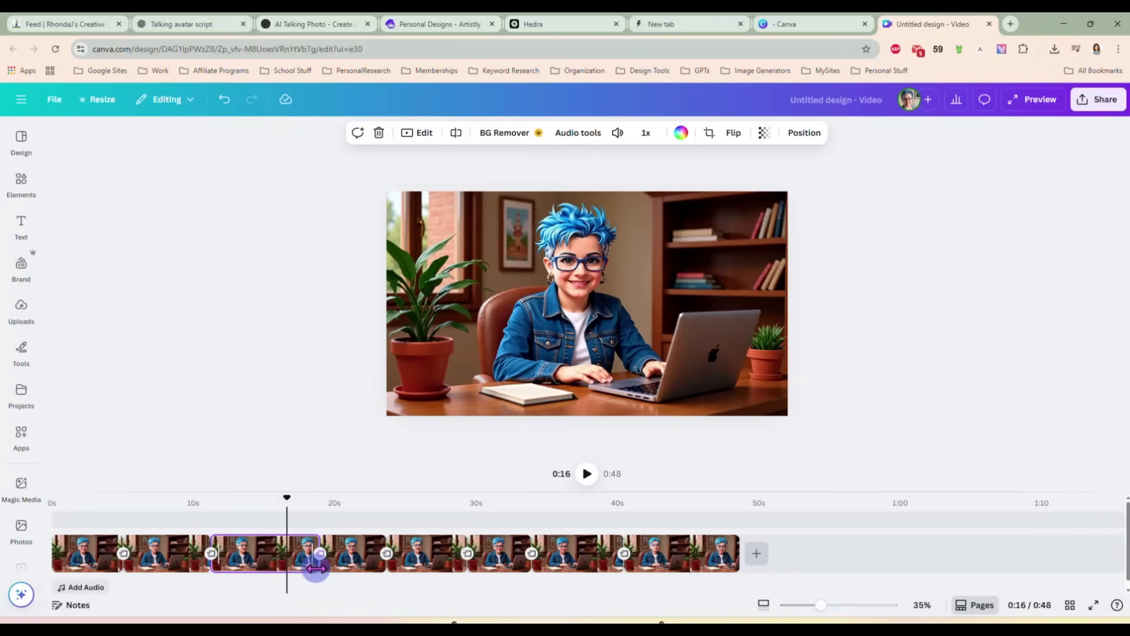
Step: Trim the third clip's end to 6.2 seconds, then replay from 0:16 and pause at 0:29
left_click_drag(316, 568, 305, 559)
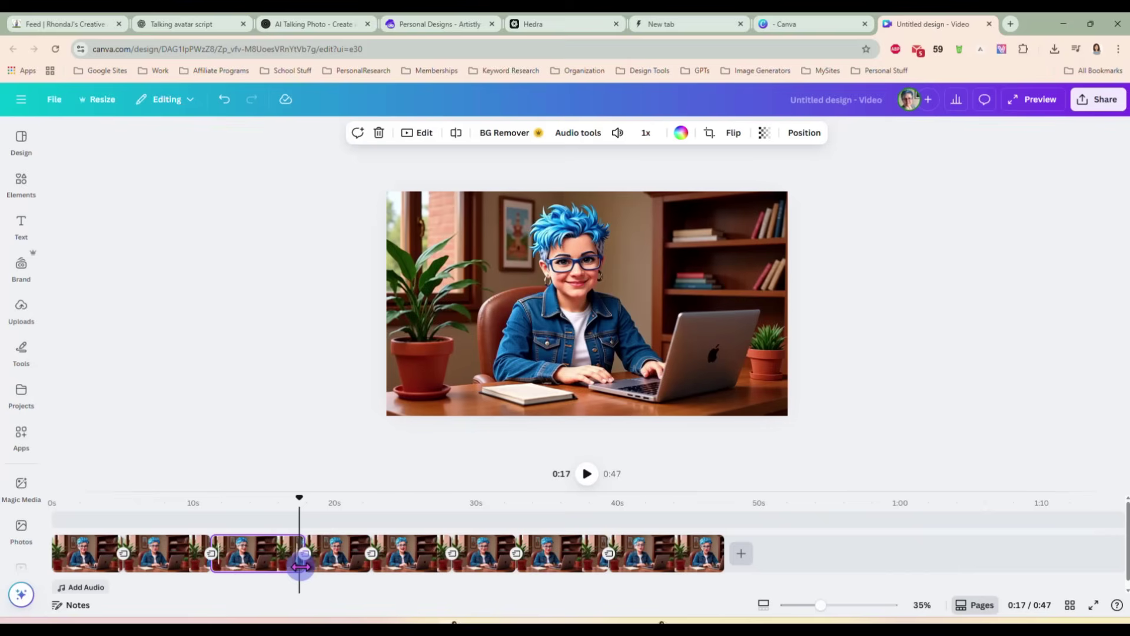
left_click_drag(299, 566, 297, 566)
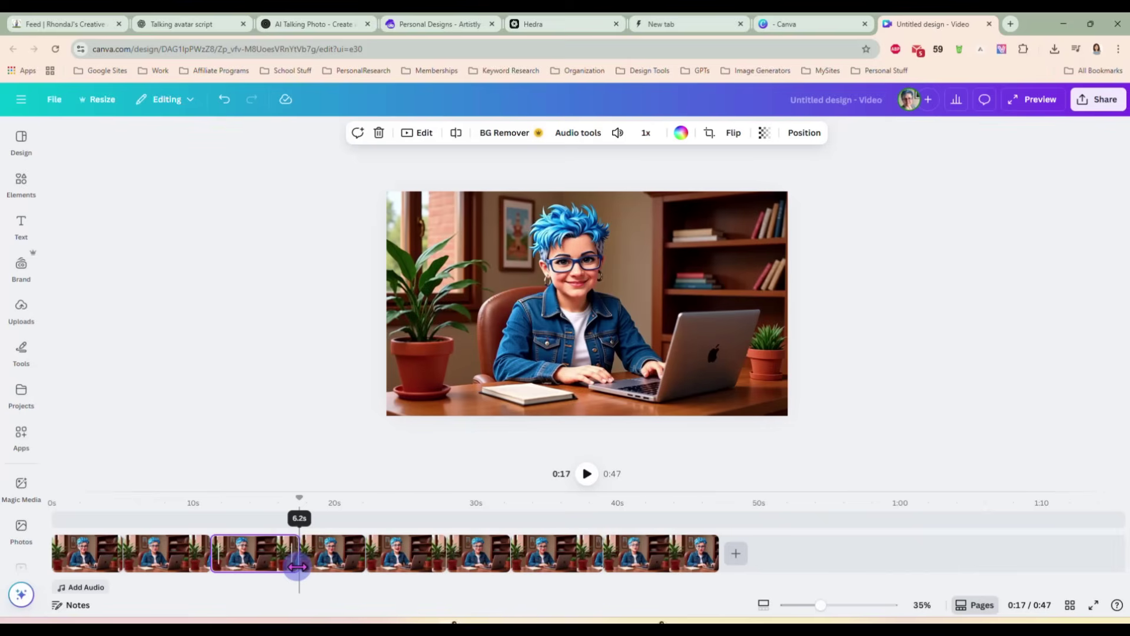
left_click_drag(298, 511, 283, 497)
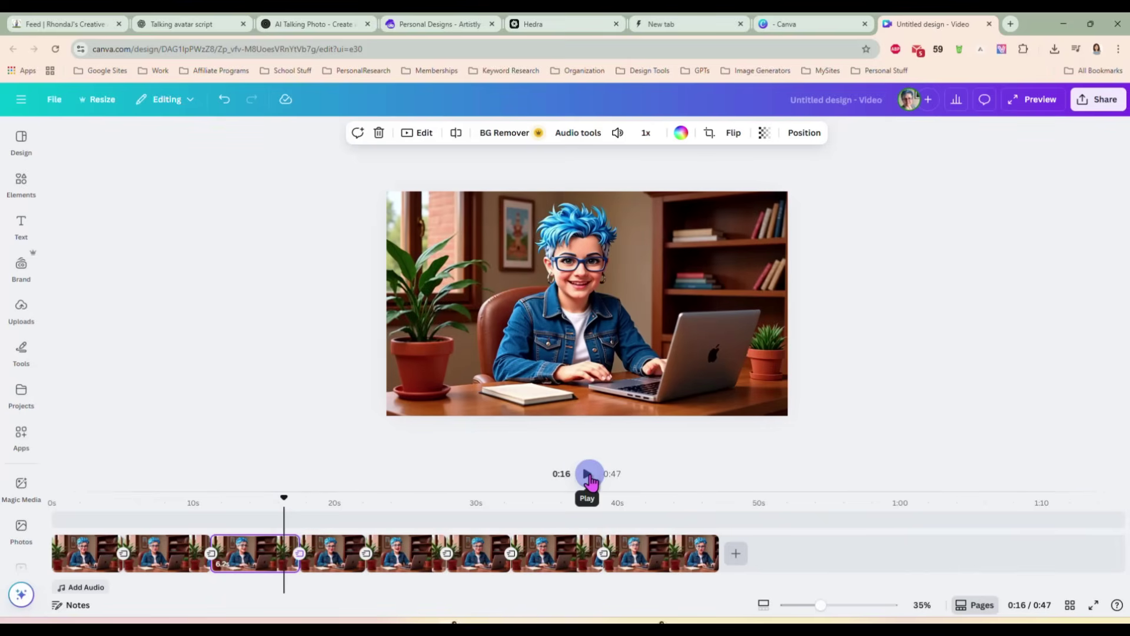
left_click(589, 477)
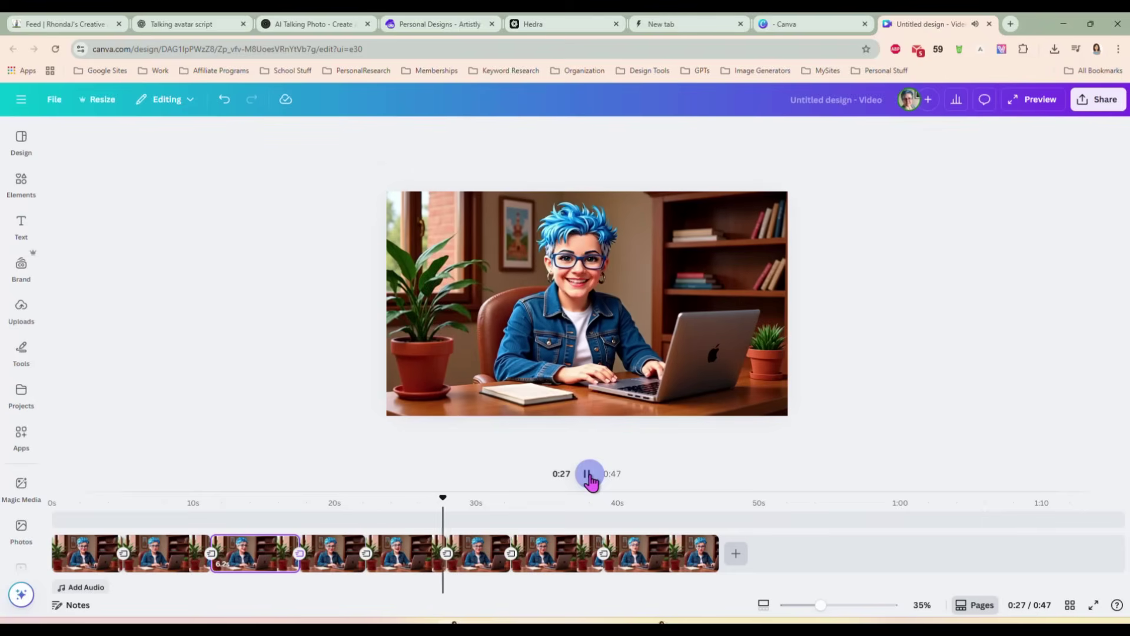
left_click(588, 475)
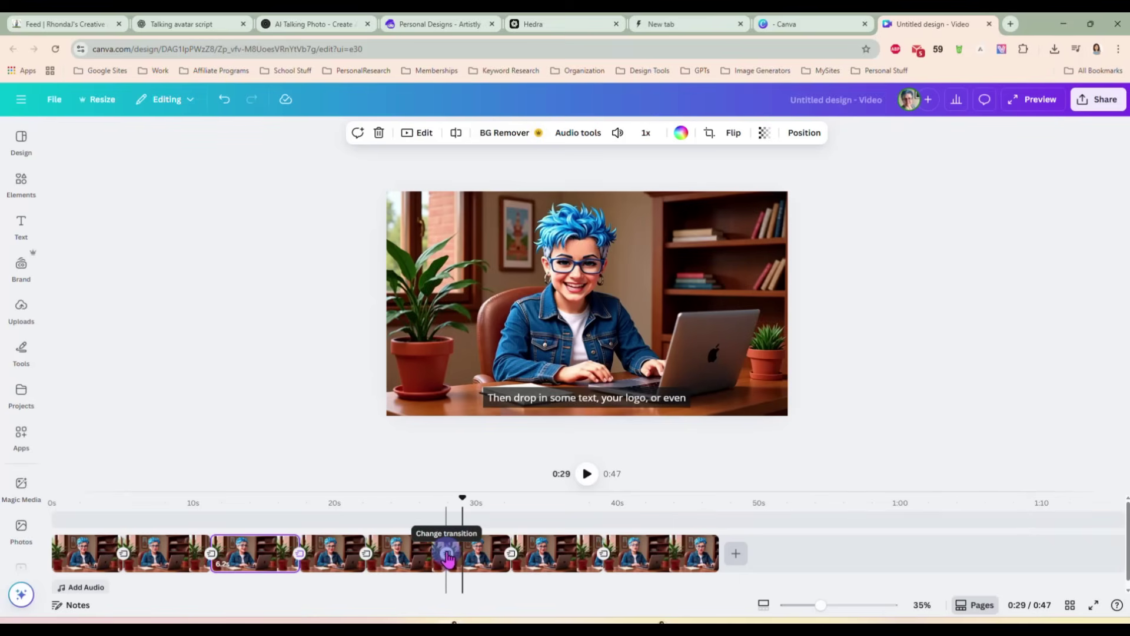
left_click(511, 555)
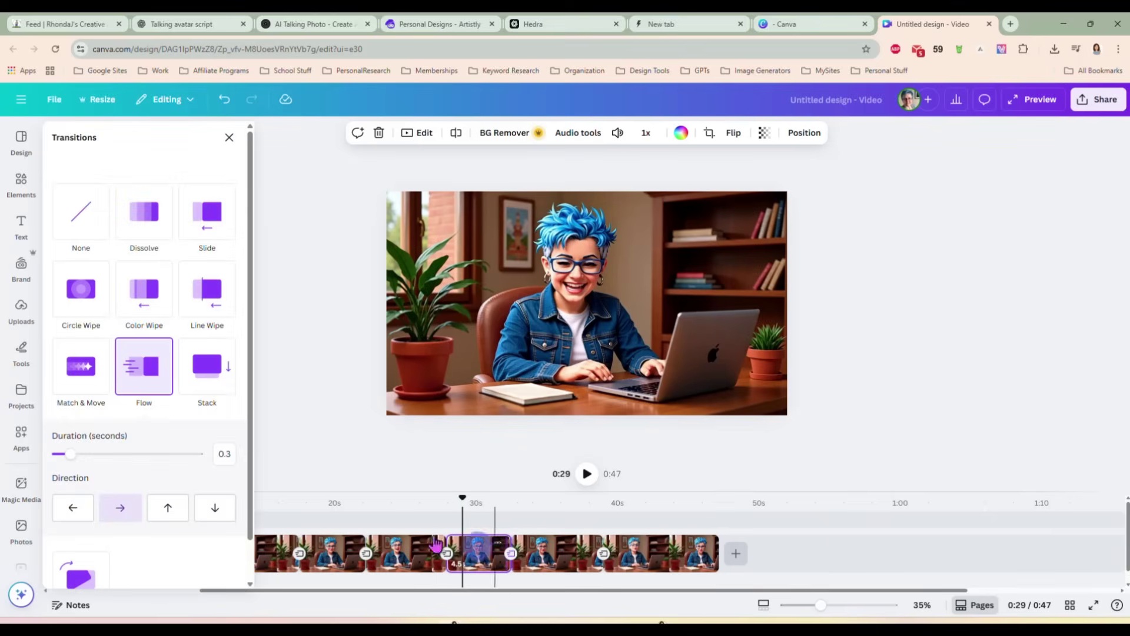
left_click(71, 377)
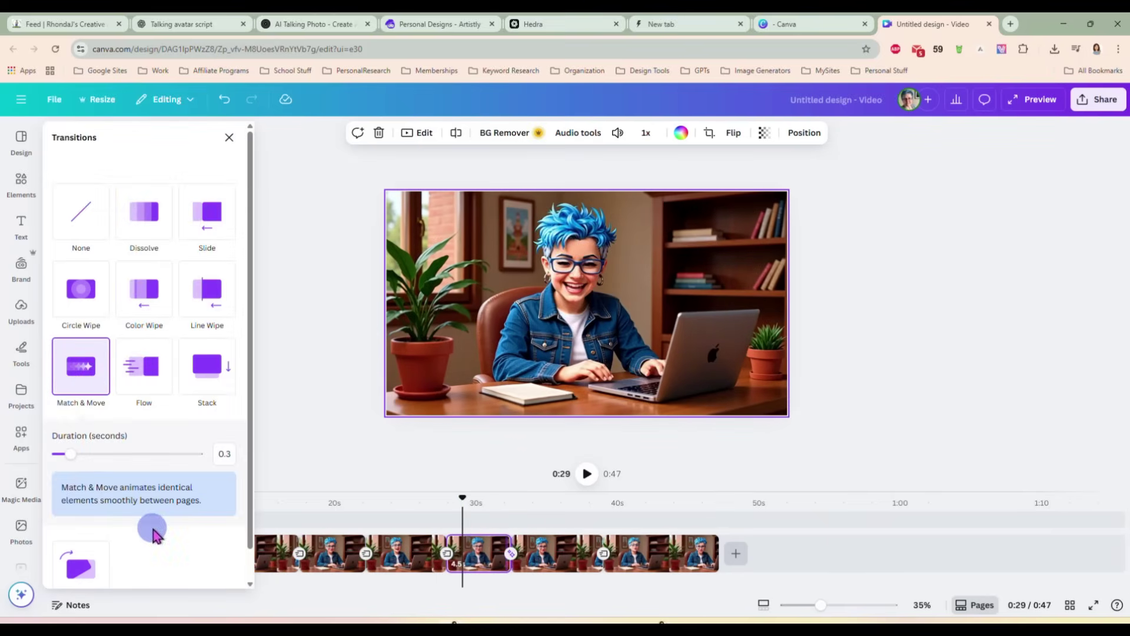
left_click(144, 366)
left_click(77, 374)
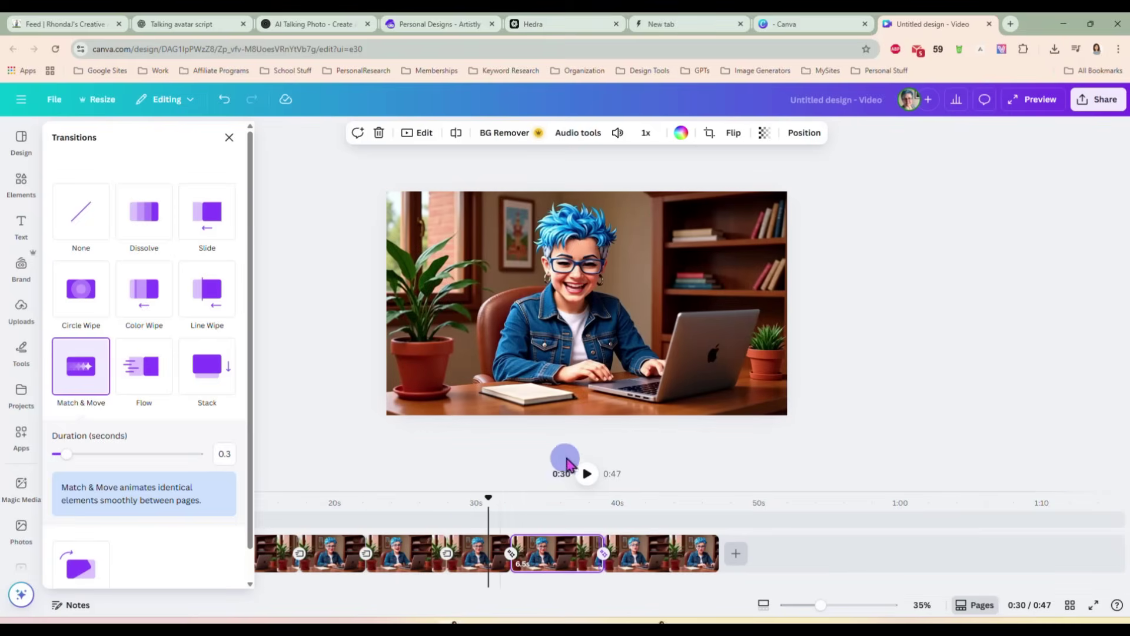
left_click(589, 482)
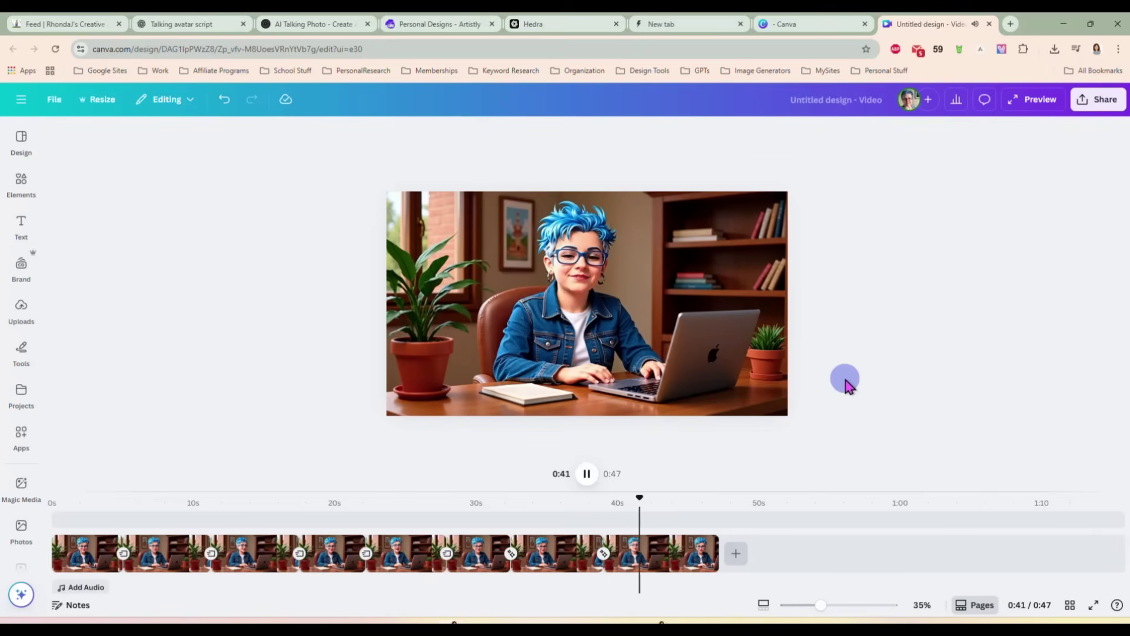
left_click(586, 473)
left_click(511, 554)
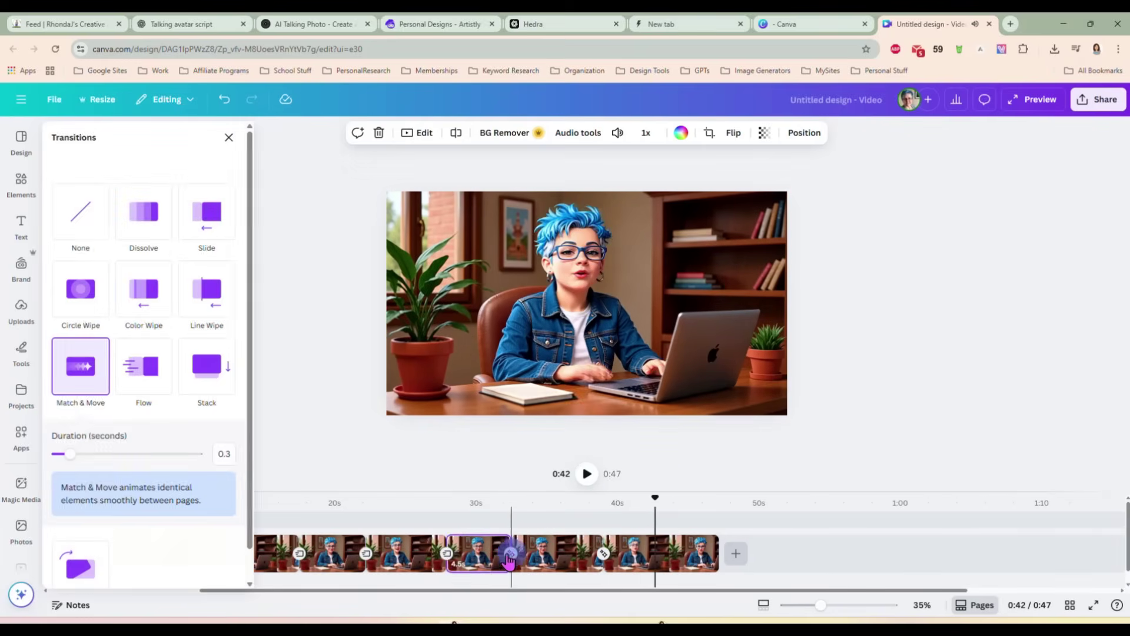
left_click(143, 366)
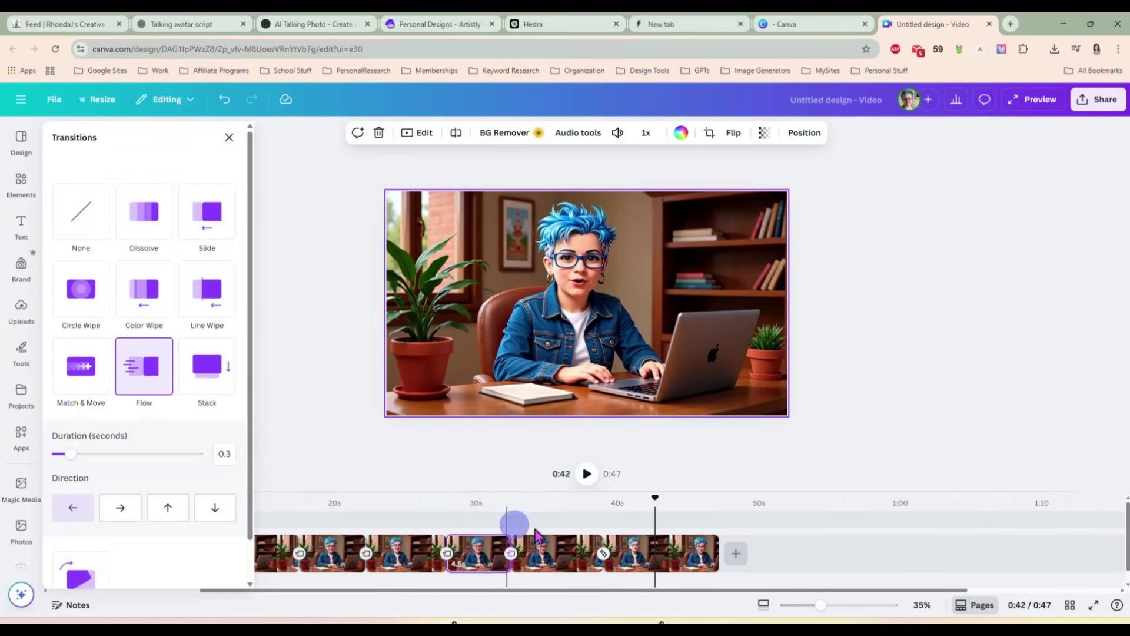
left_click(603, 553)
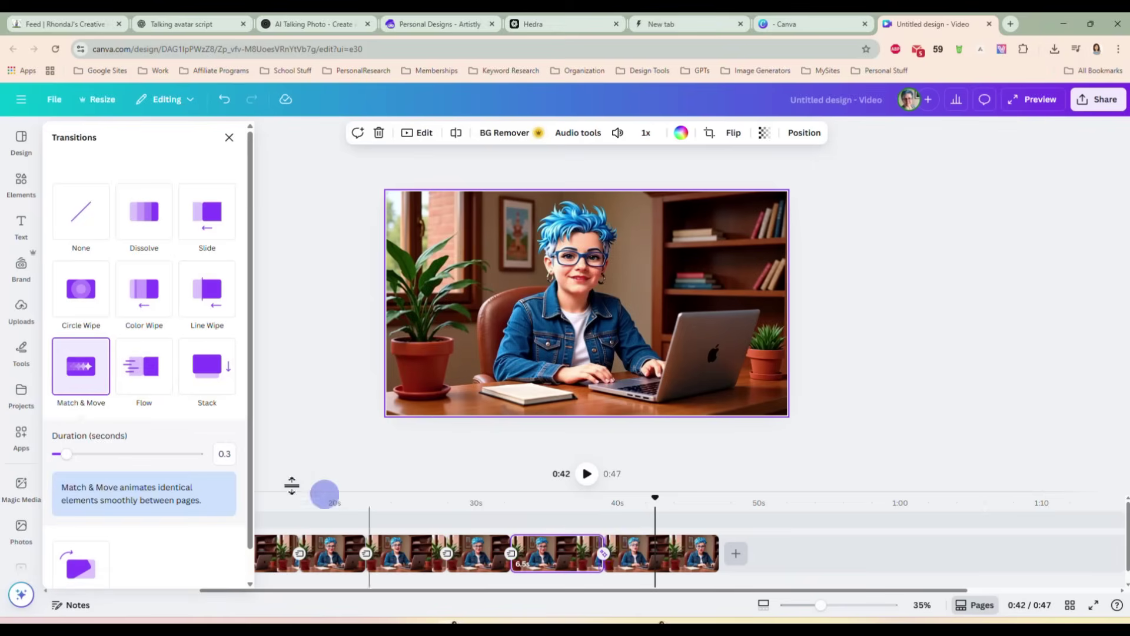
left_click(143, 382)
left_click(653, 471)
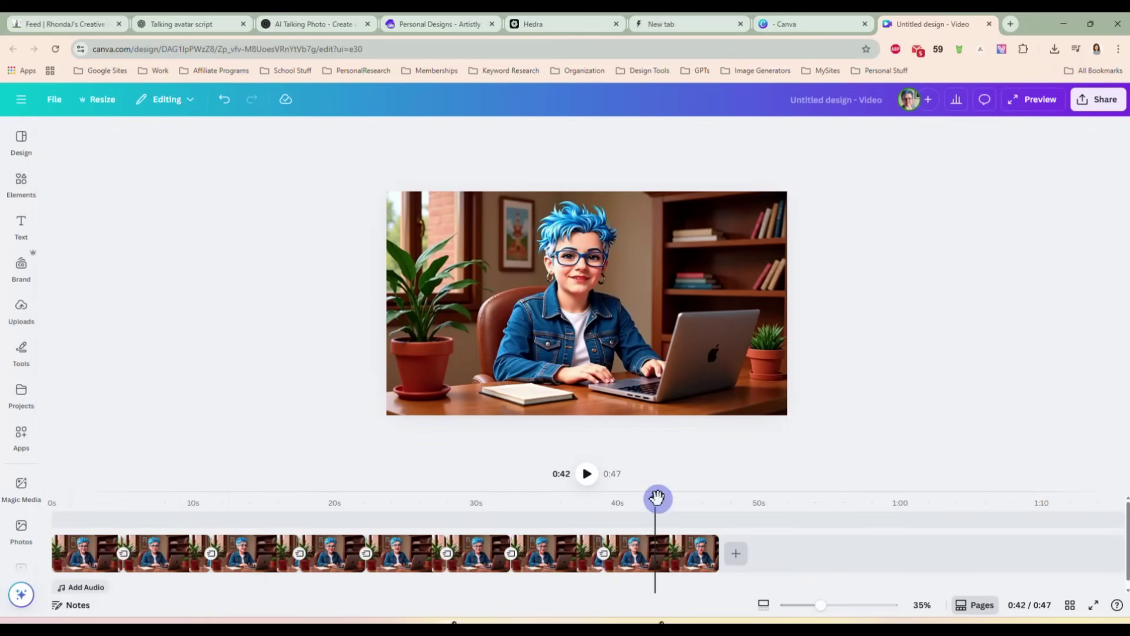
left_click_drag(657, 502, 57, 502)
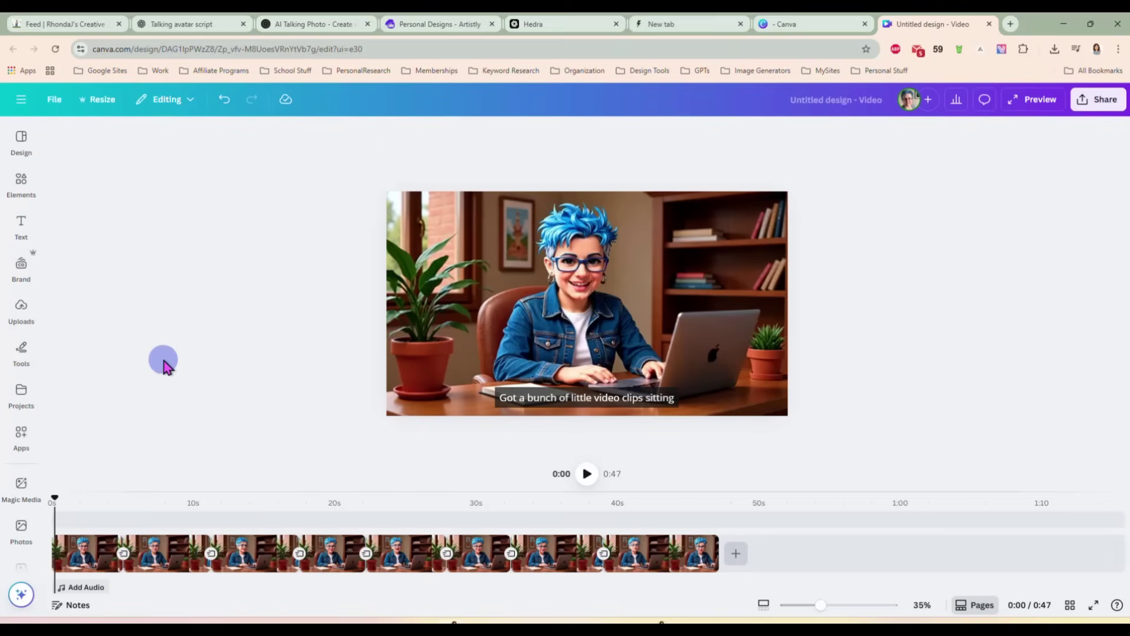
Step: Search Elements for 'fireworks' and add a grey firework from the Graphics results
left_click(21, 181)
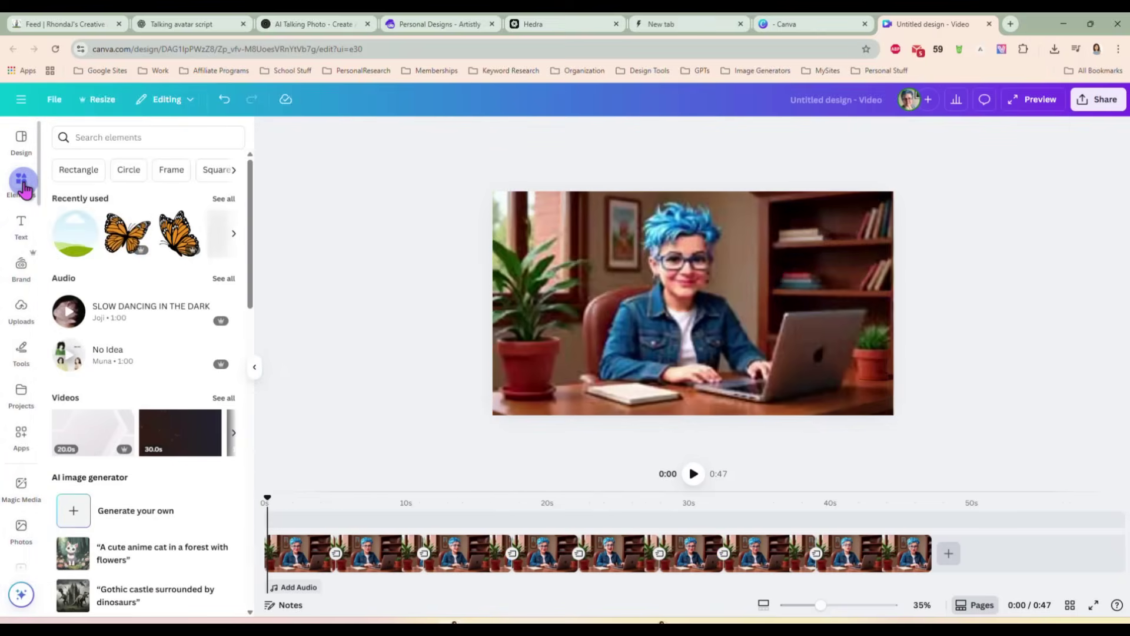
left_click(161, 136)
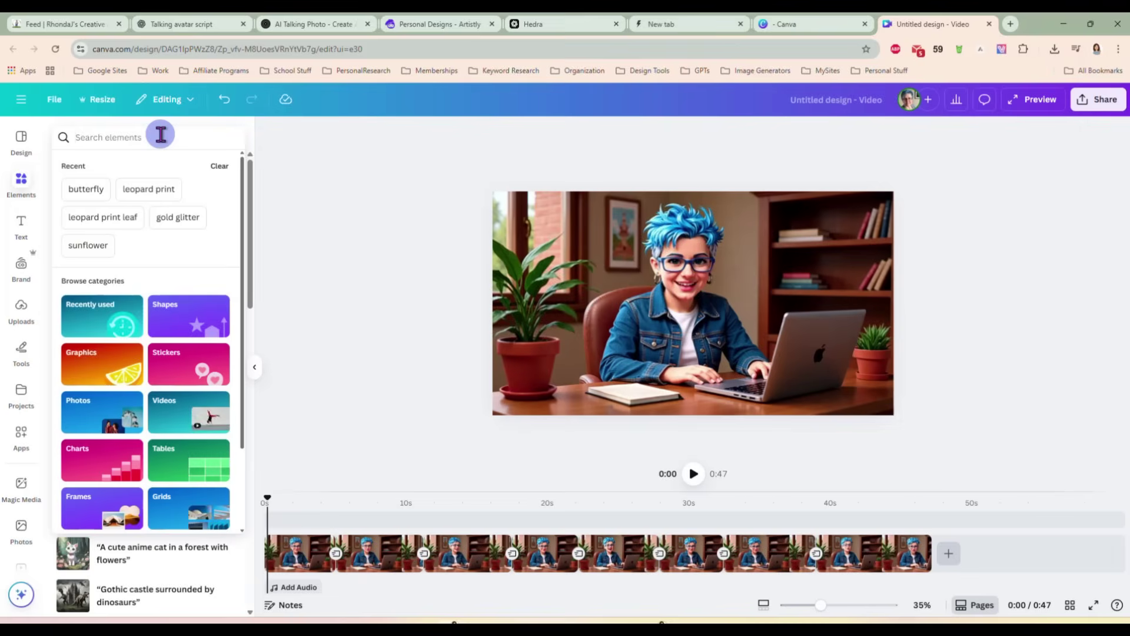
type("fireworks")
key("Return")
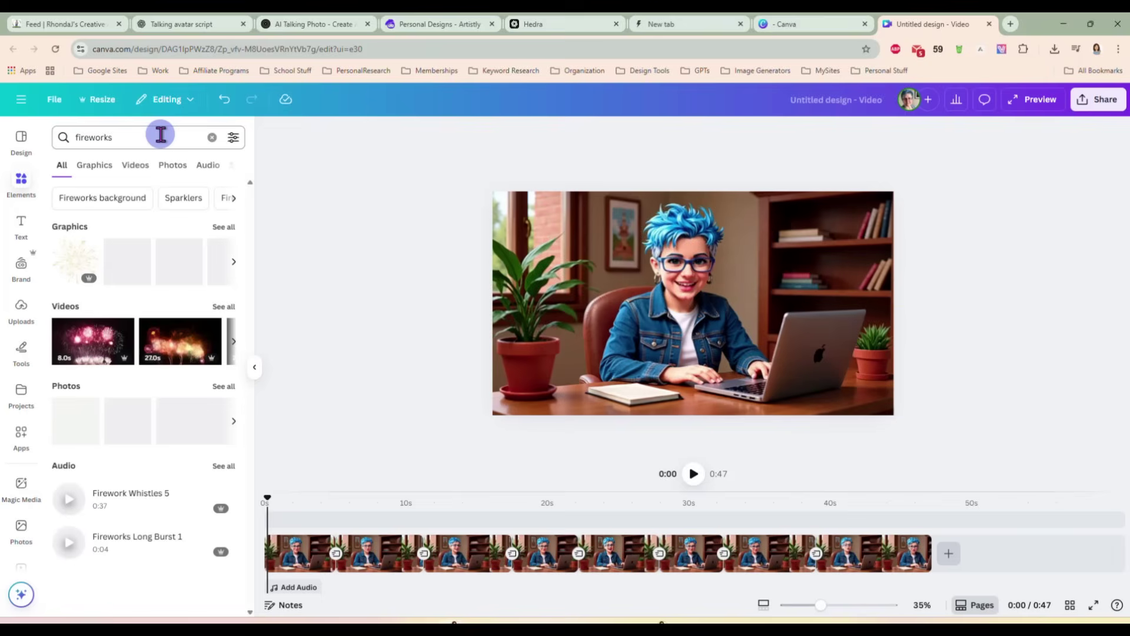
left_click(224, 226)
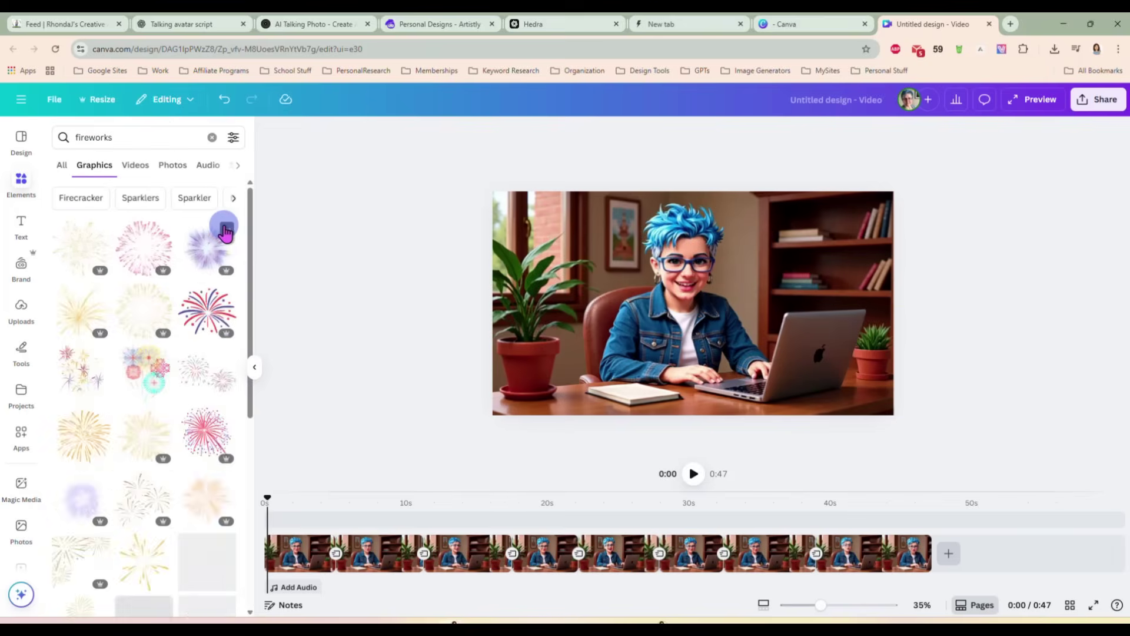
scroll(164, 407, "down", 2)
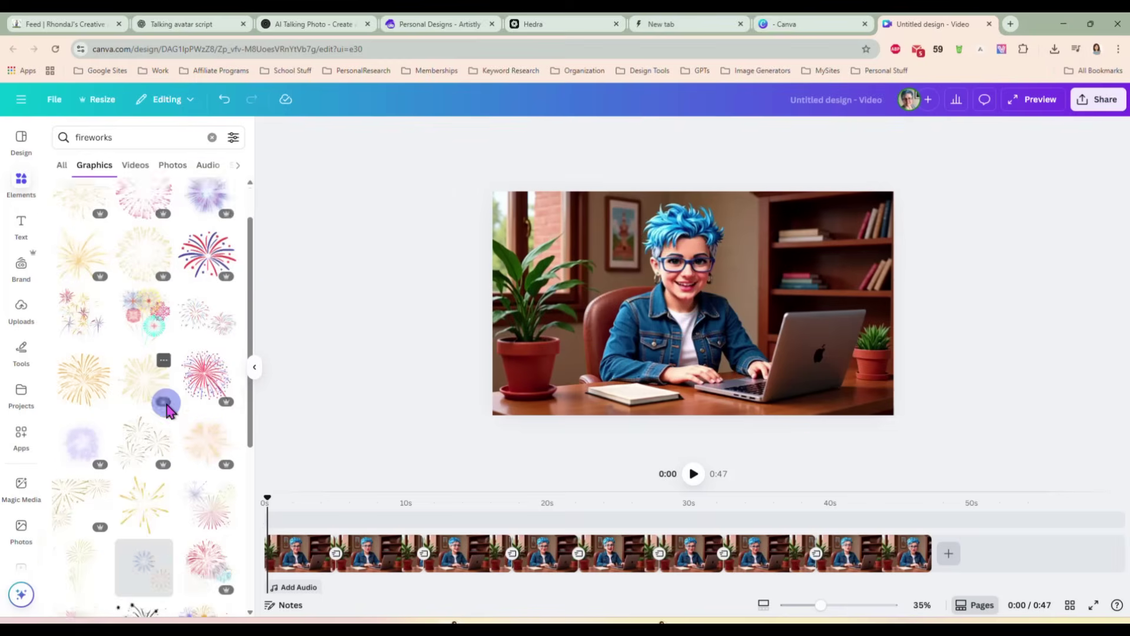
scroll(165, 406, "down", 2)
left_click(158, 404)
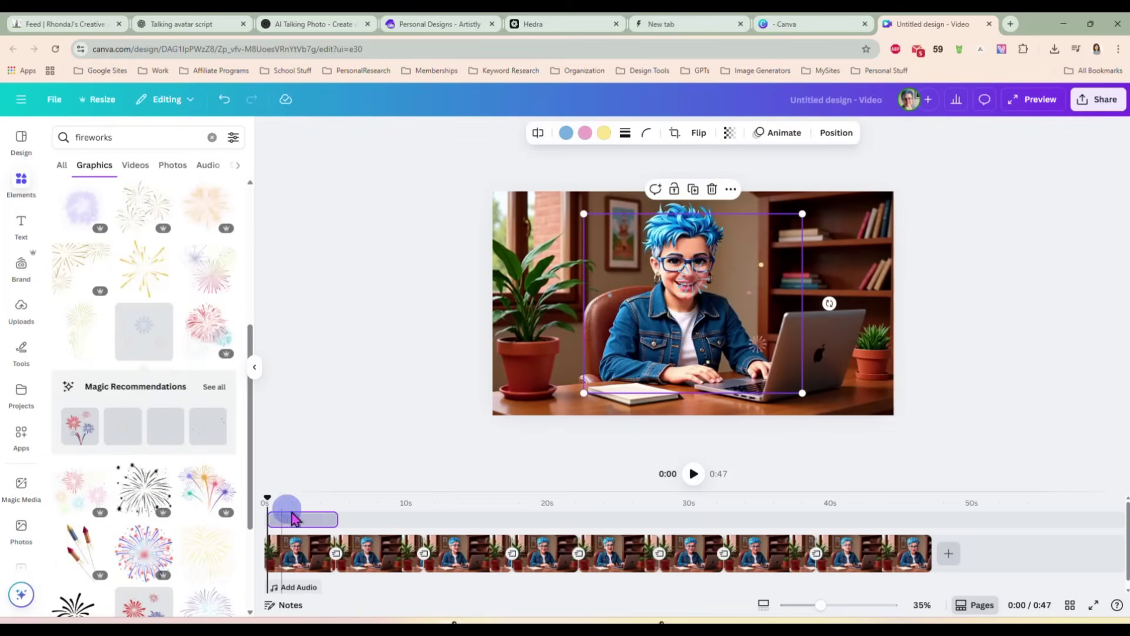
left_click(282, 436)
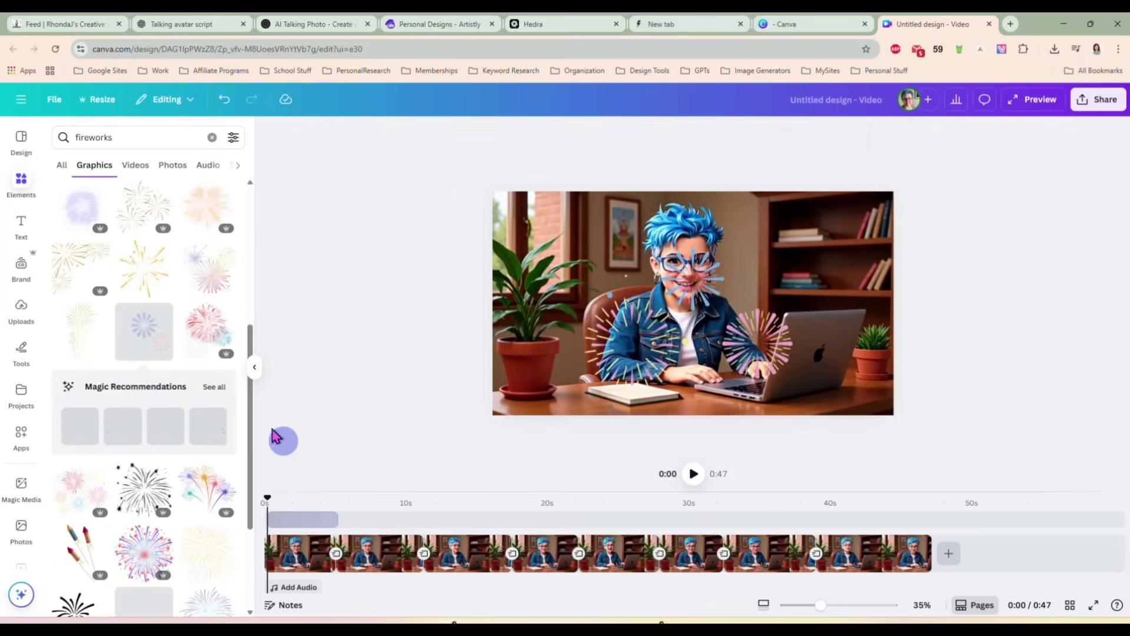
Step: Shrink the firework onto the bookshelf, shorten its timeline bar, and preview the opening seconds
left_click(601, 320)
left_click_drag(601, 320, 701, 291)
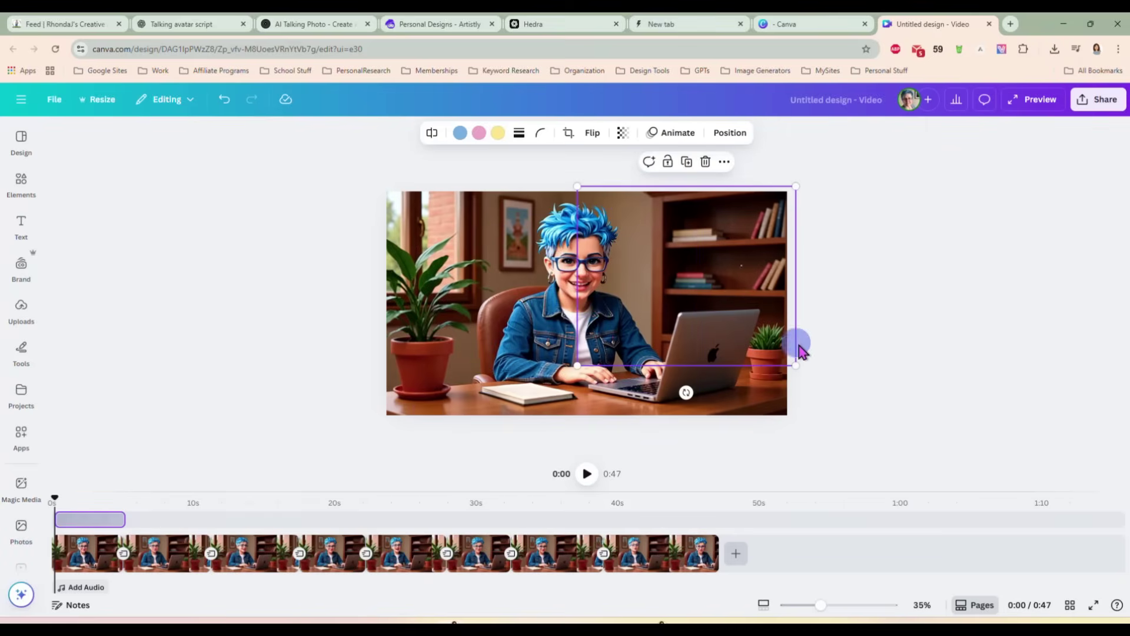
left_click_drag(792, 365, 708, 294)
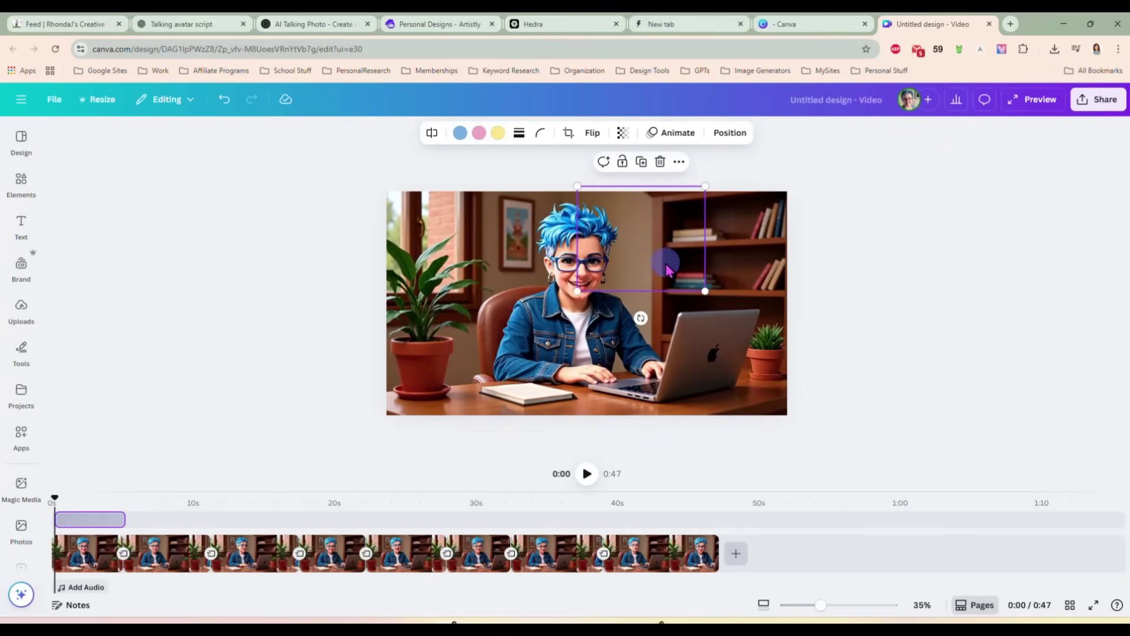
left_click_drag(669, 260, 741, 271)
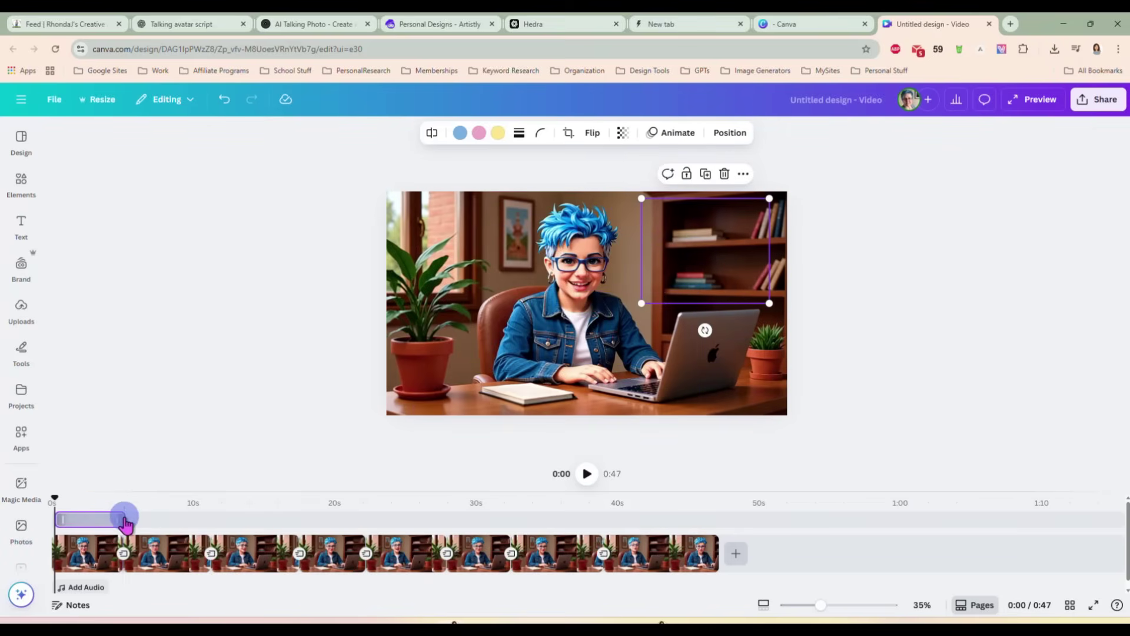
left_click_drag(124, 522, 70, 521)
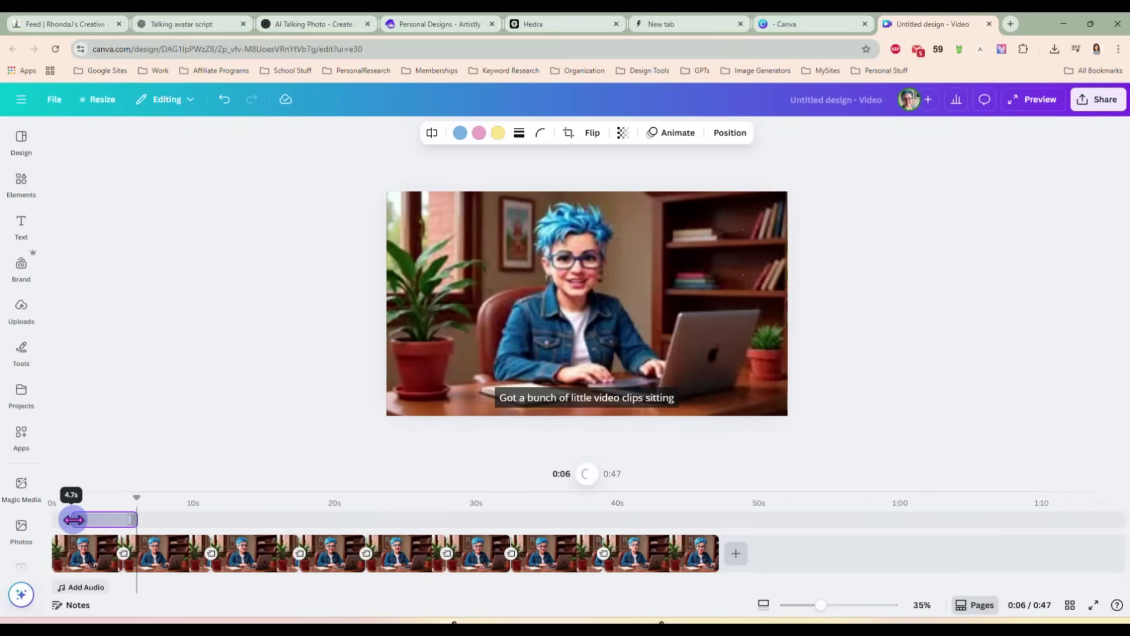
right_click(94, 524)
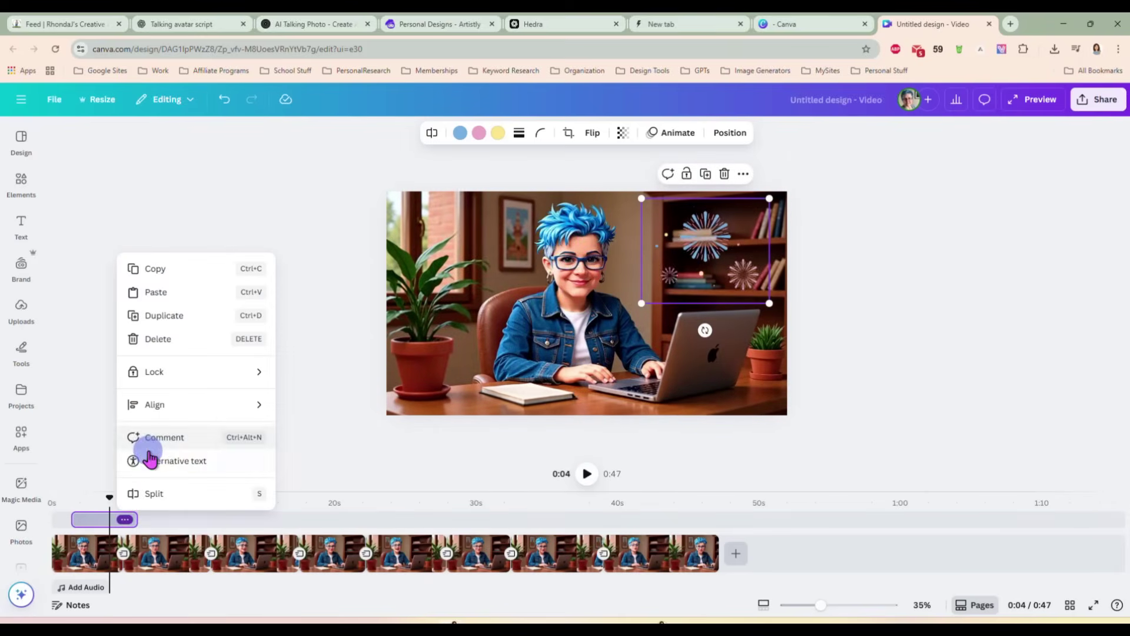
left_click(102, 523)
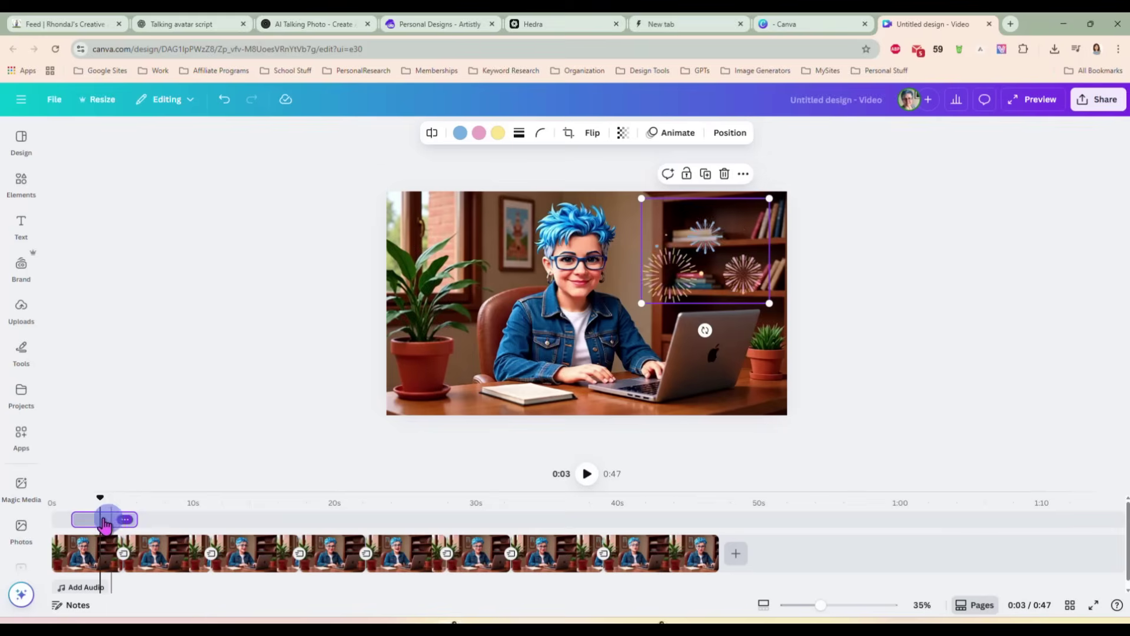
left_click_drag(102, 501, 52, 501)
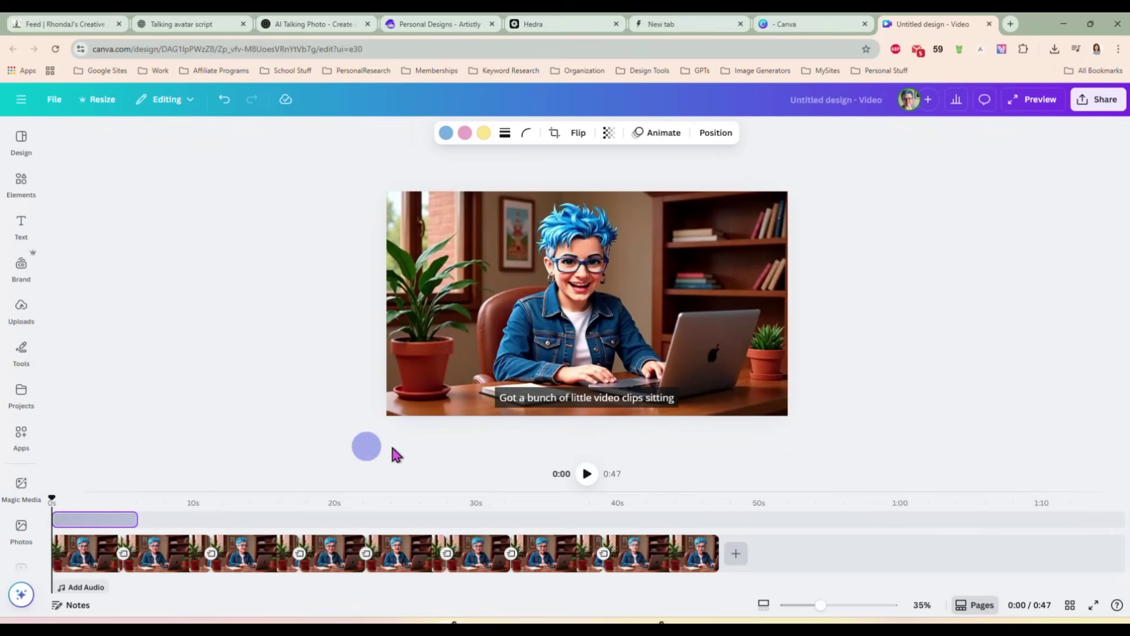
Step: Preview the video to 0:07, then add a faint fireworks graphic from the results
left_click(587, 475)
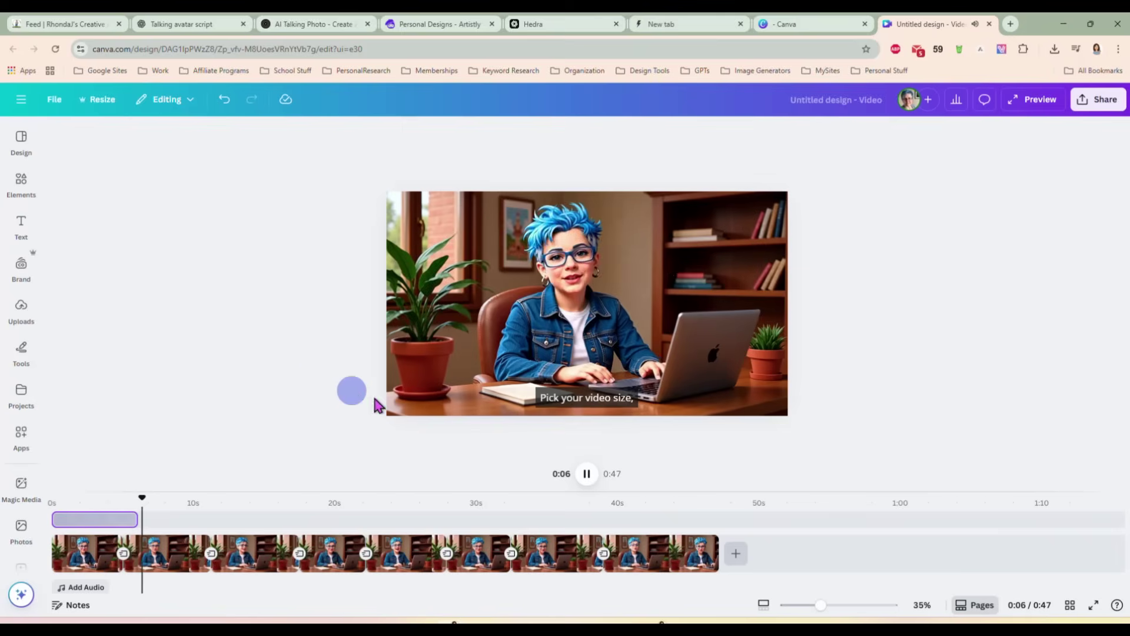
left_click(587, 474)
left_click(112, 521)
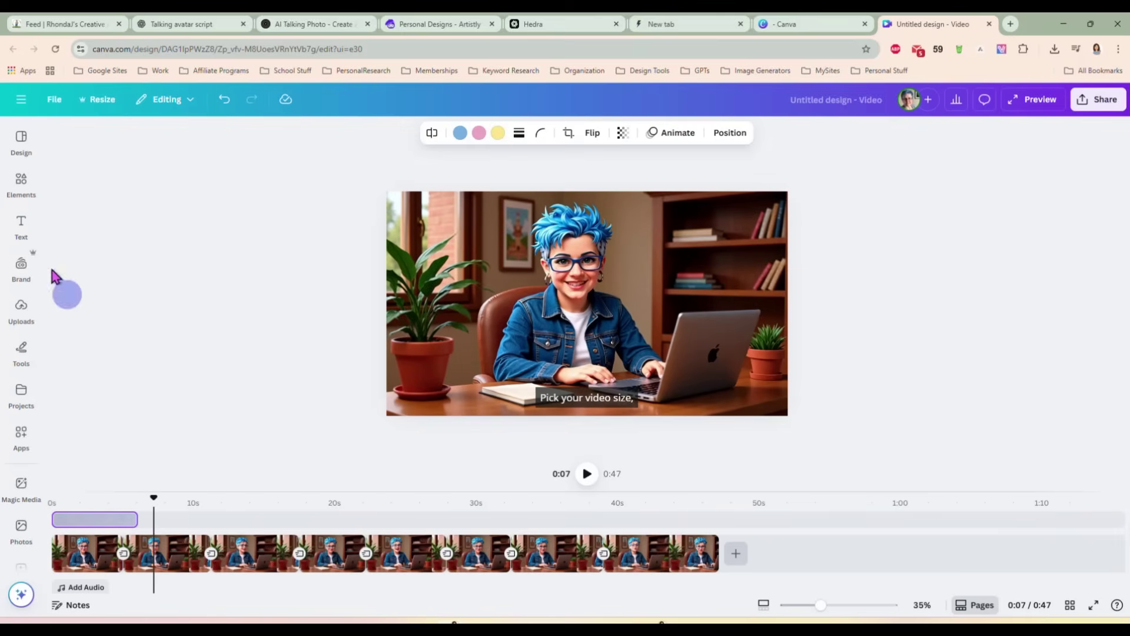
left_click(24, 180)
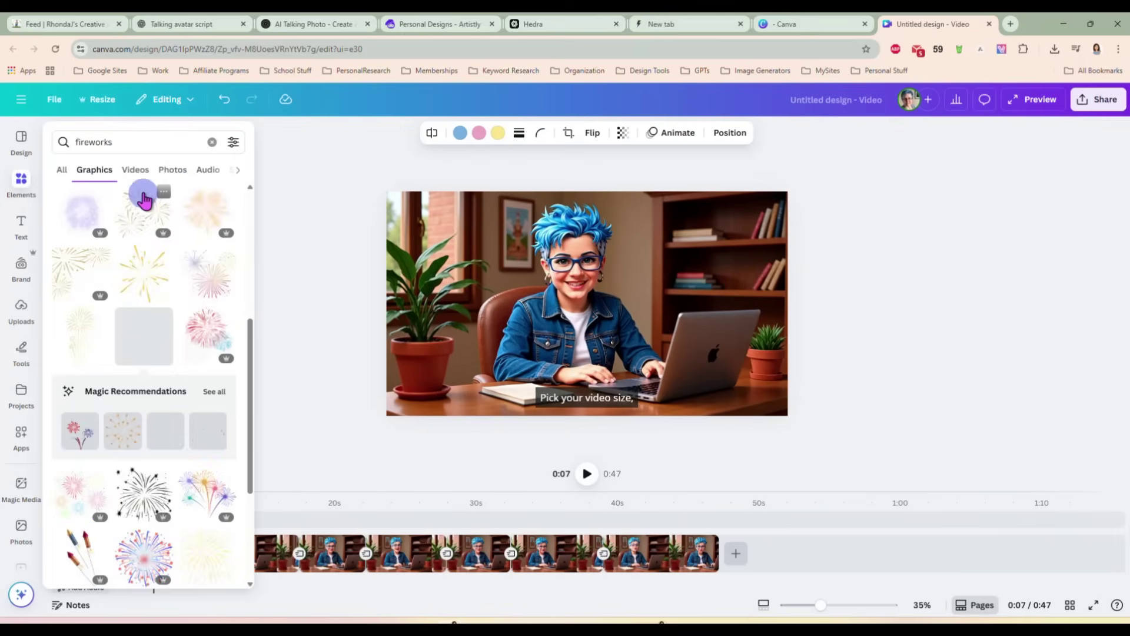
left_click(149, 366)
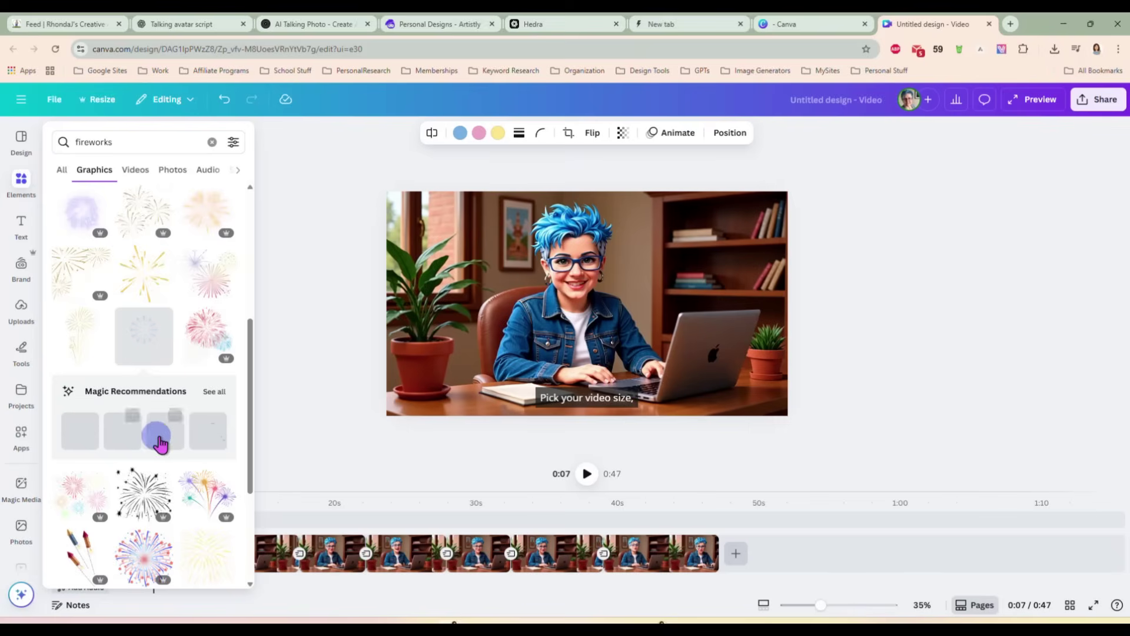
Step: Add the recommended party-popper sticker, tilt it 10°, and shrink it onto the plant pot
left_click(213, 391)
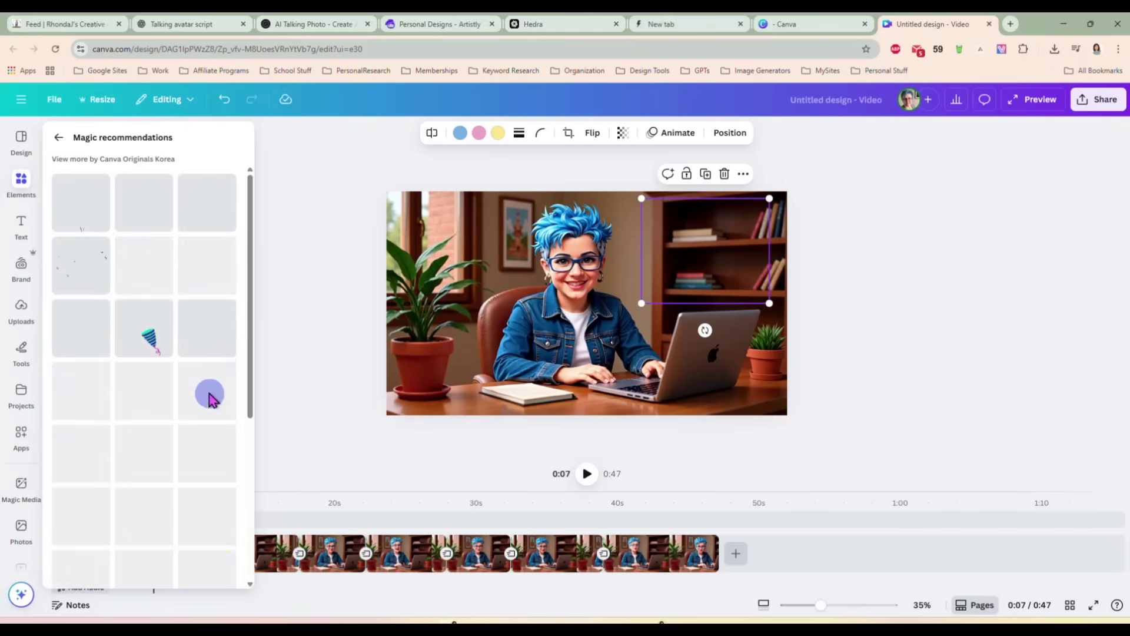
left_click(147, 344)
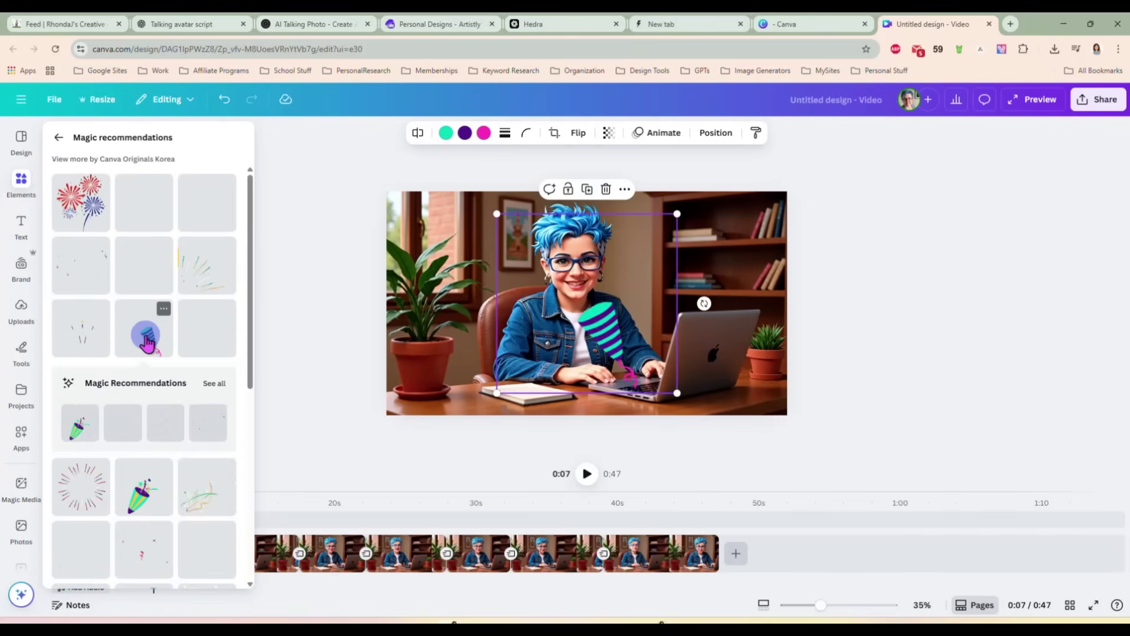
left_click_drag(594, 327, 463, 330)
left_click_drag(469, 412, 353, 361)
left_click_drag(459, 337, 431, 331)
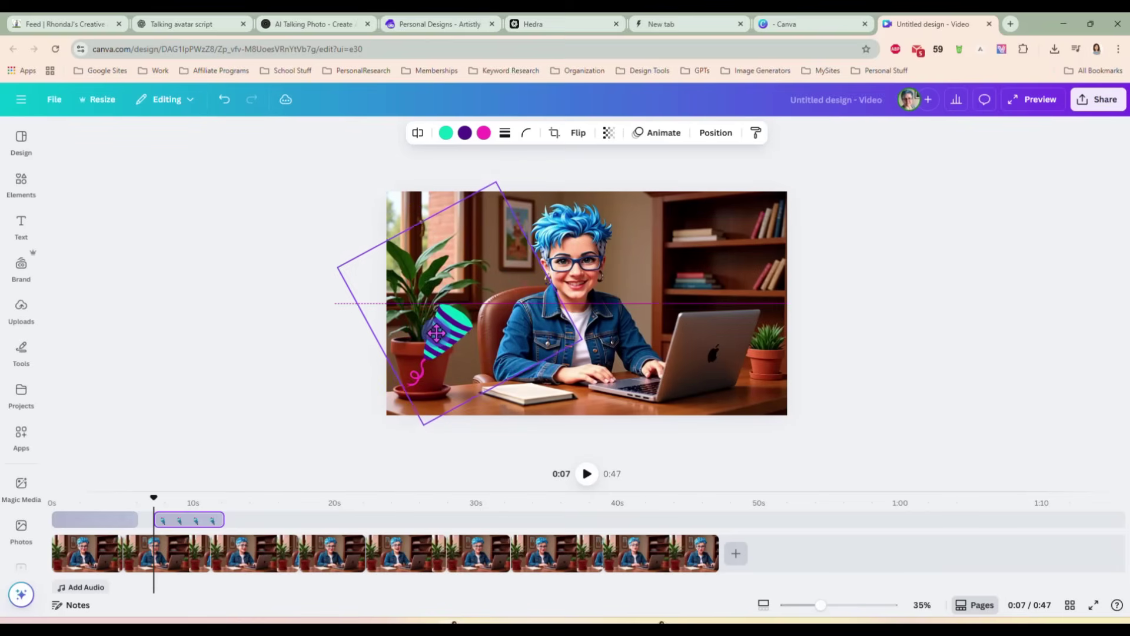
left_click_drag(422, 423, 440, 383)
left_click_drag(448, 330, 443, 369)
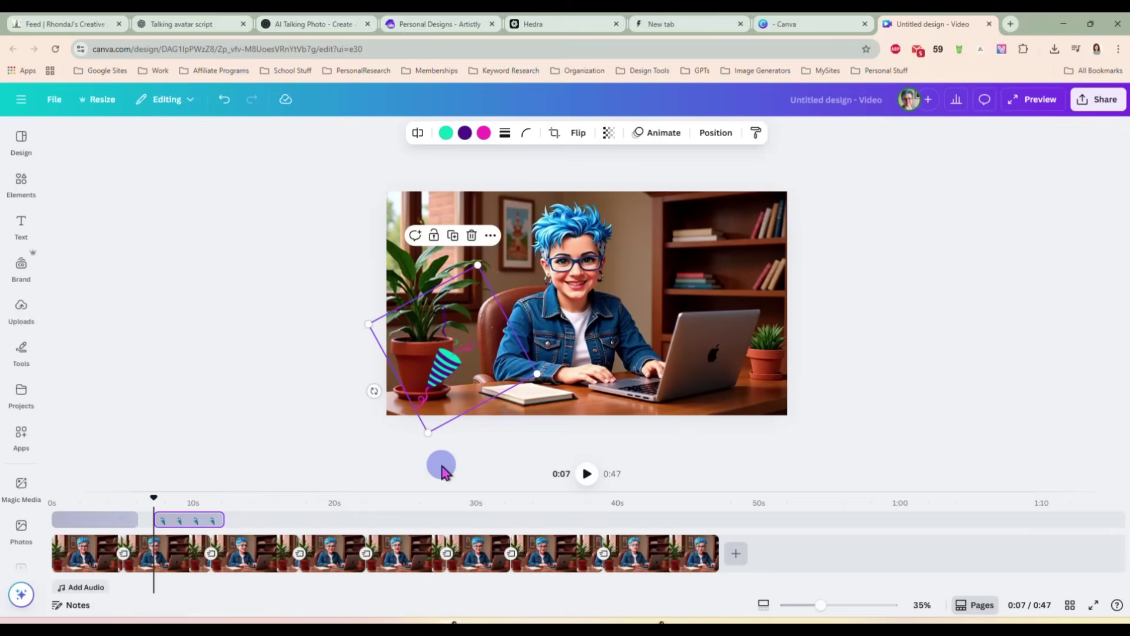
left_click(443, 471)
Step: Preview the sticker, then delete the fireworks overlay at the start of the timeline
left_click(586, 474)
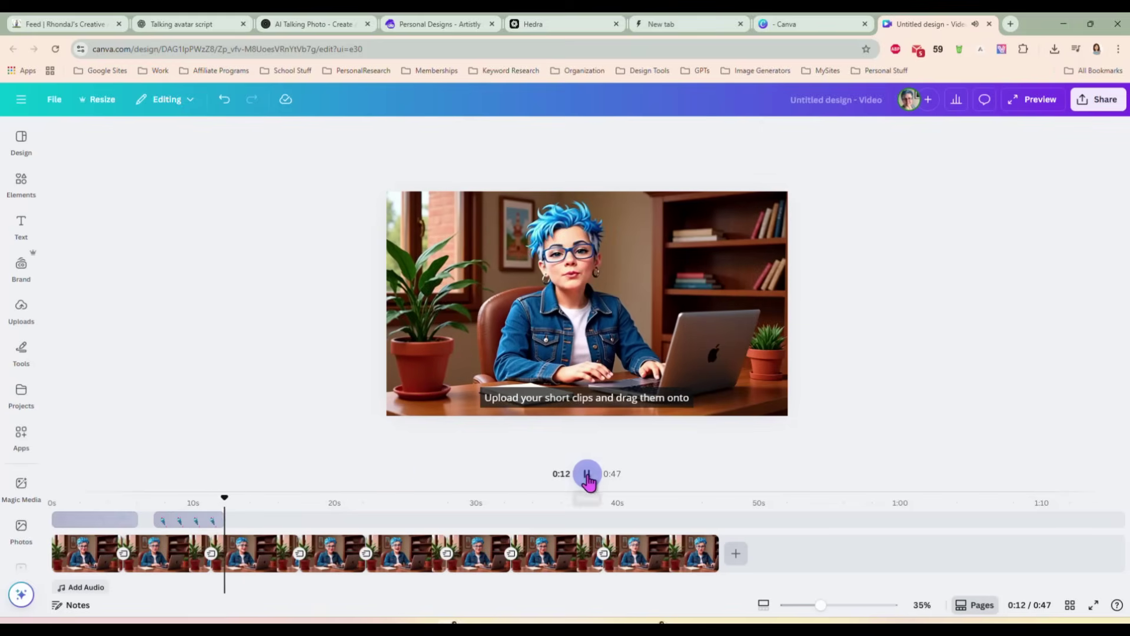
left_click(204, 521)
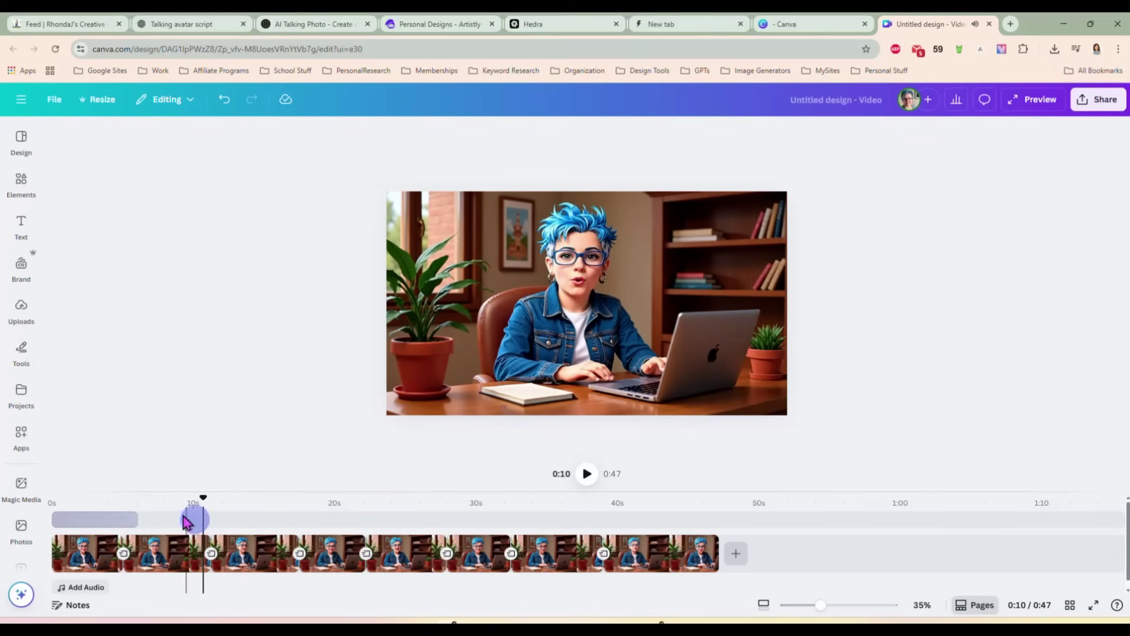
left_click(107, 521)
key("Delete")
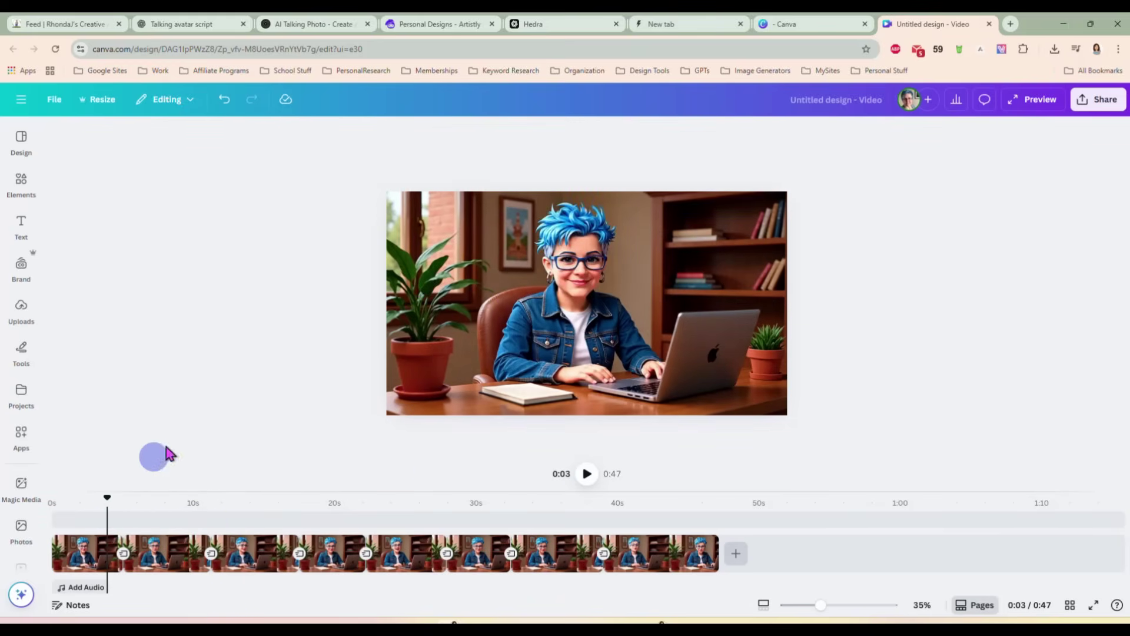
Step: Add a colourful firework graphic from the fireworks results to the canvas
left_click(29, 193)
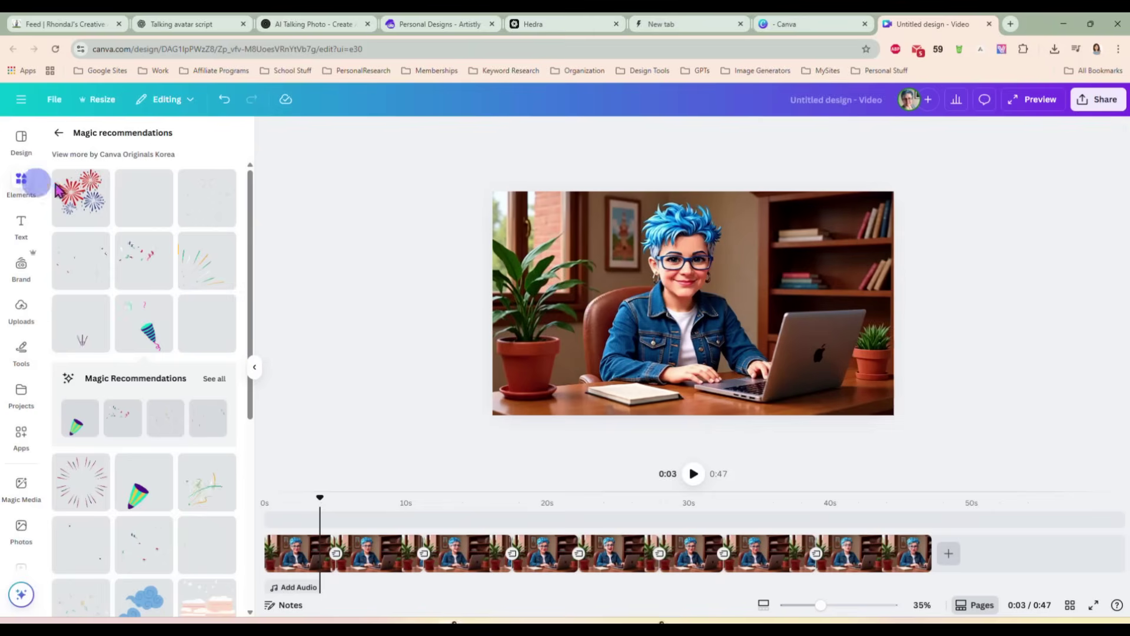
left_click(61, 132)
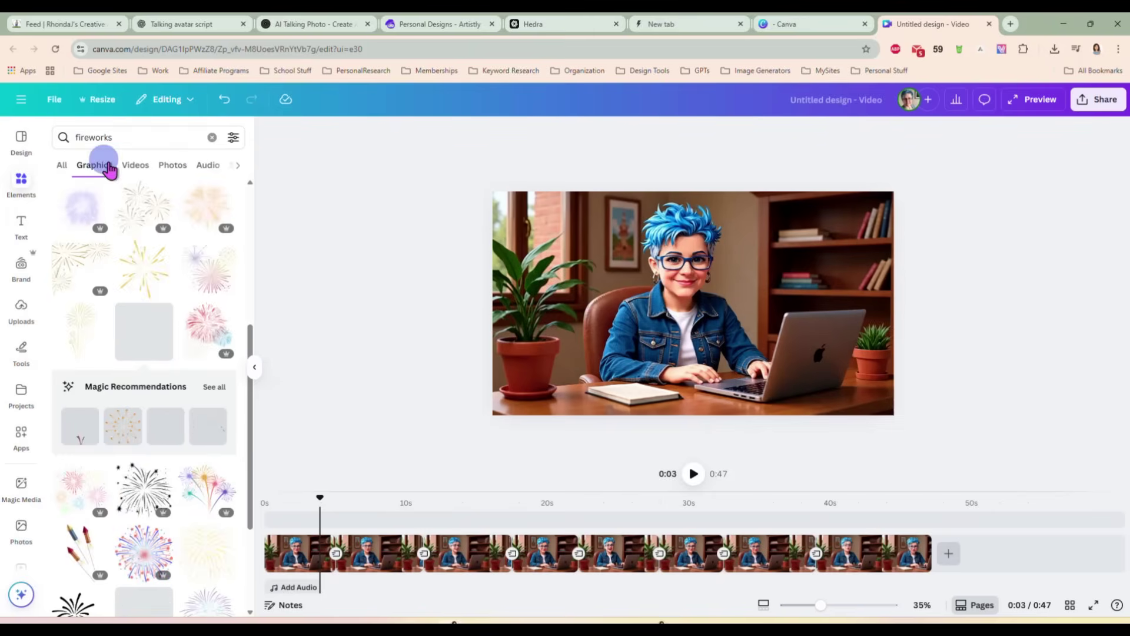
scroll(144, 487, "down", 2)
scroll(146, 490, "down", 4)
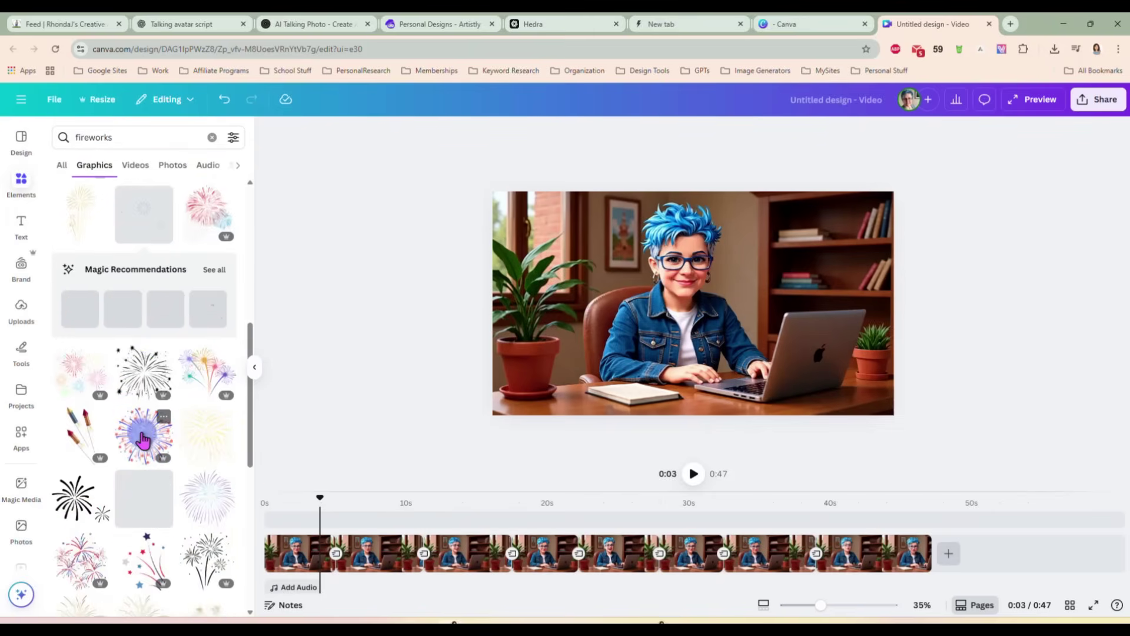
scroll(144, 447, "down", 5)
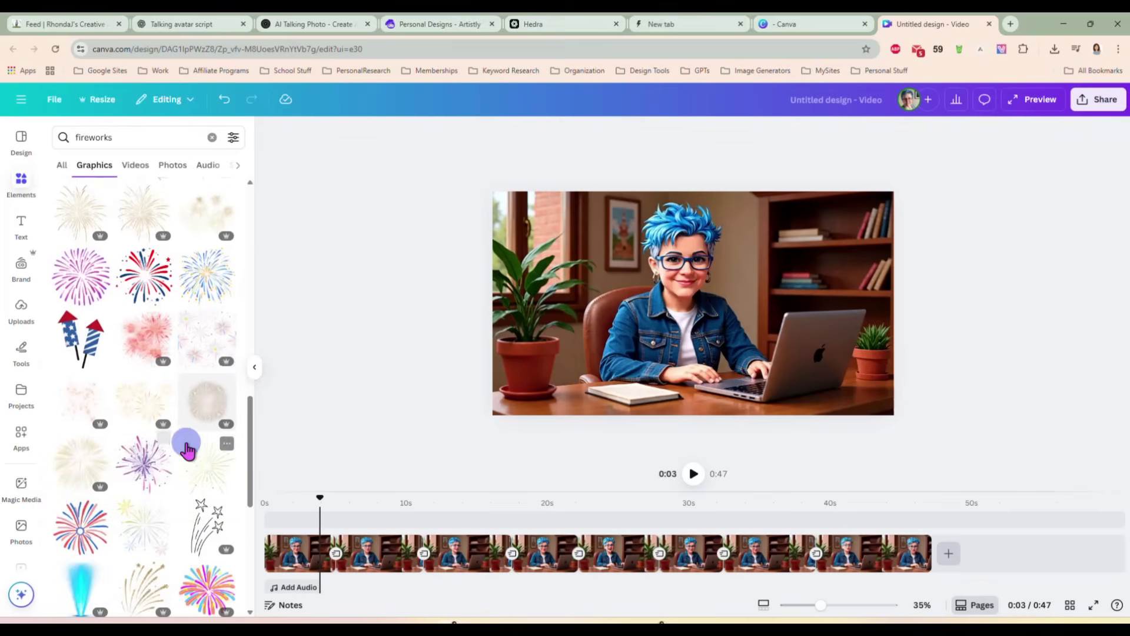
scroll(144, 447, "down", 4)
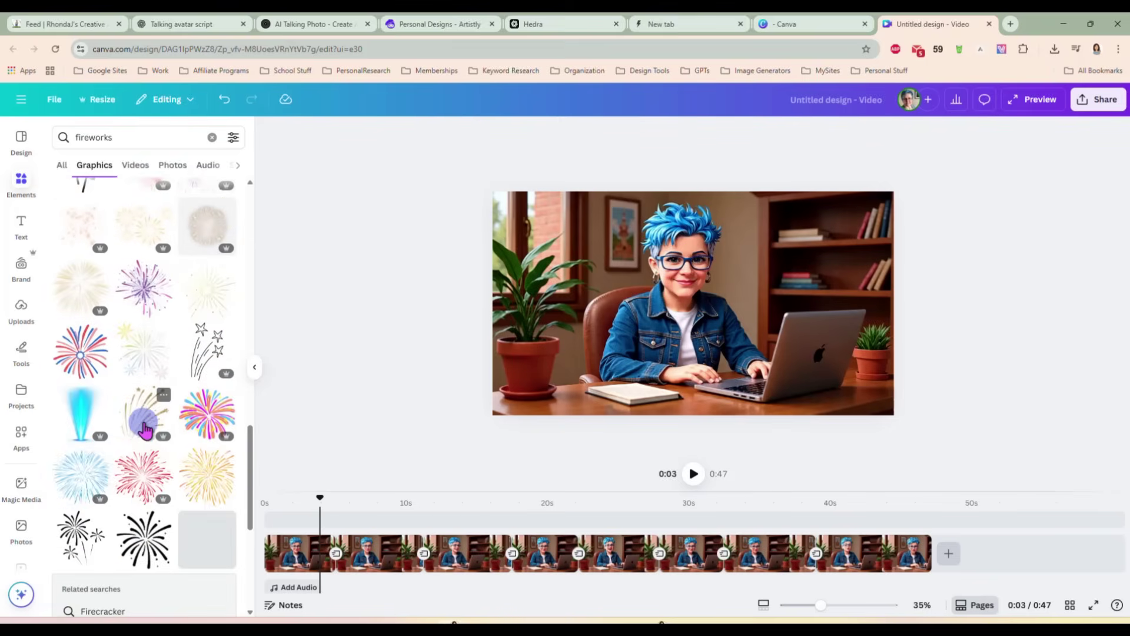
left_click(230, 416)
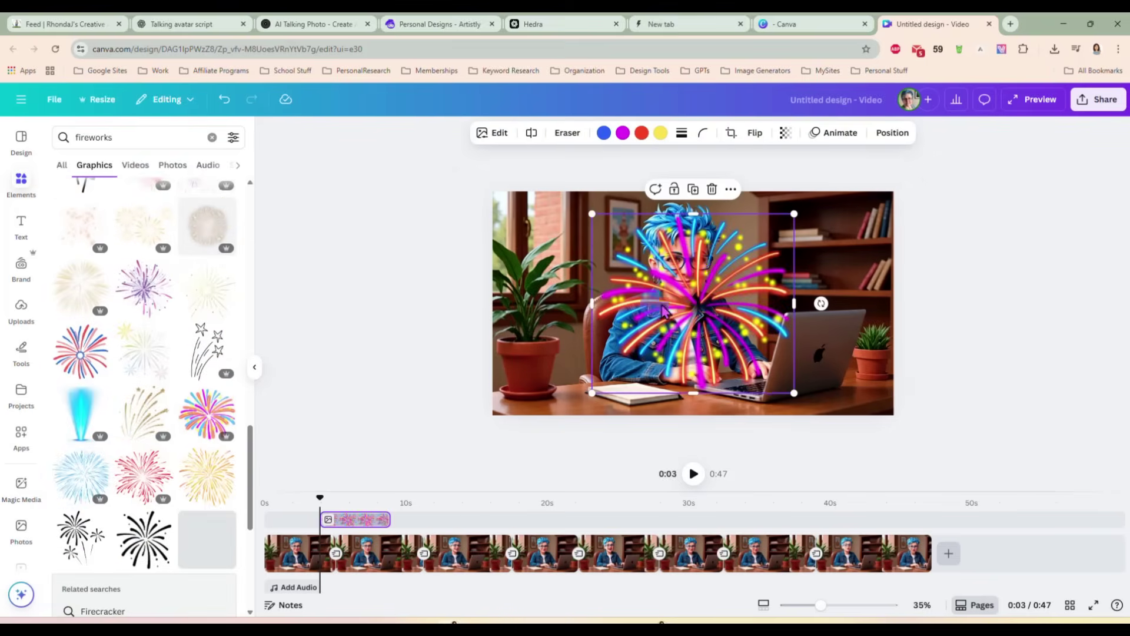
Step: Move and shrink the firework beside her head, then delete it
left_click_drag(662, 310, 802, 307)
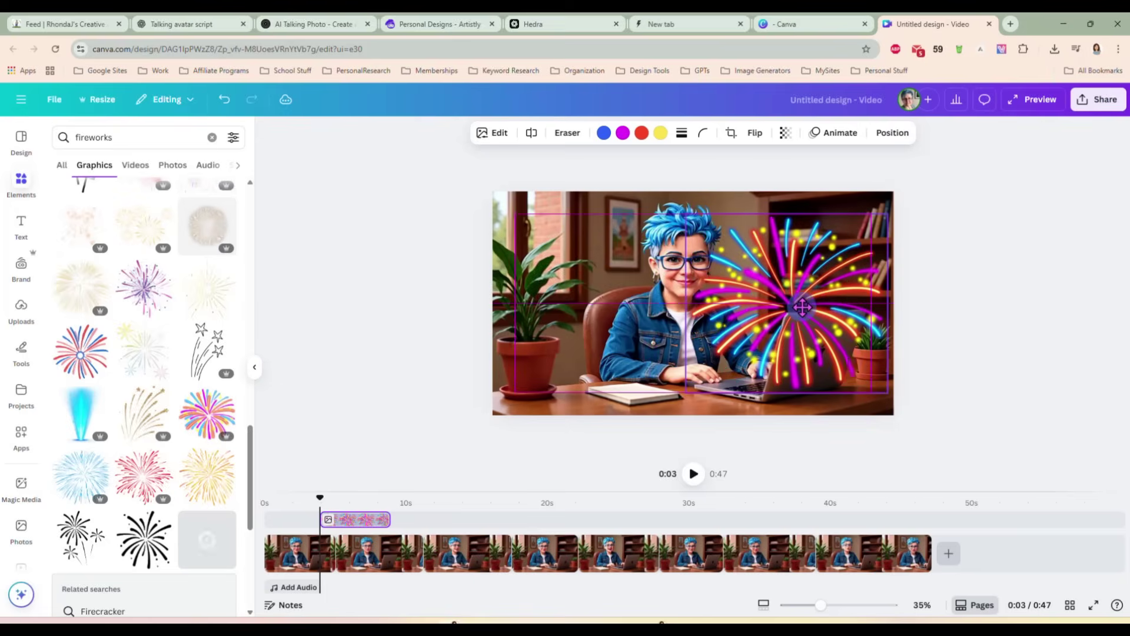
left_click_drag(887, 392, 827, 384)
key("Delete")
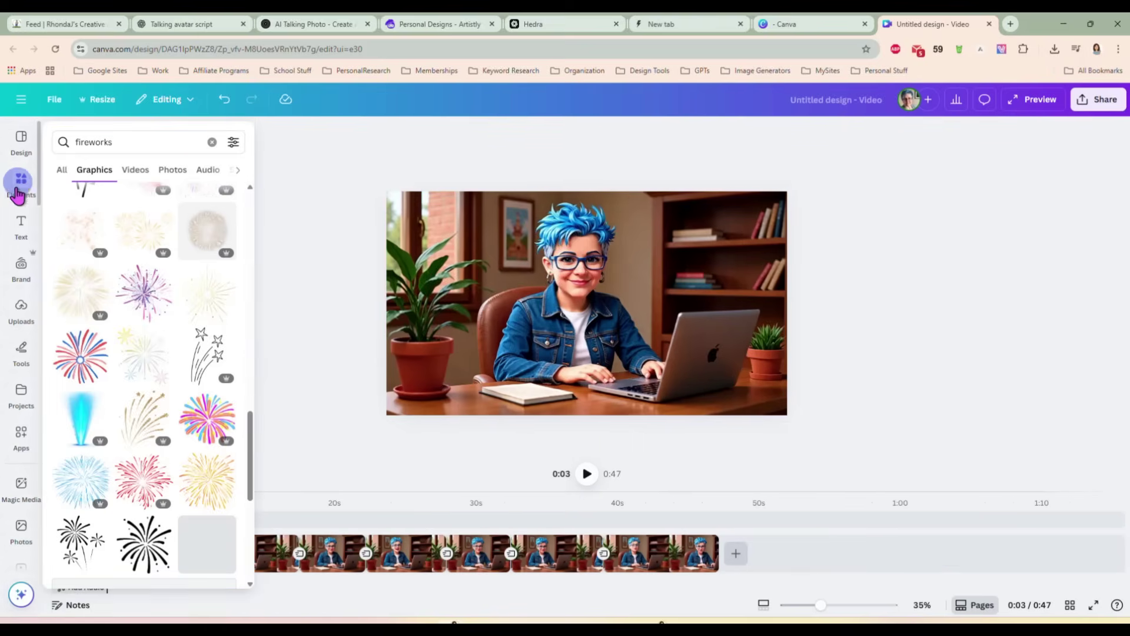
Step: Drag the REALLY? cat image from uploaded Images onto the video as an overlay
left_click(22, 306)
left_click(66, 227)
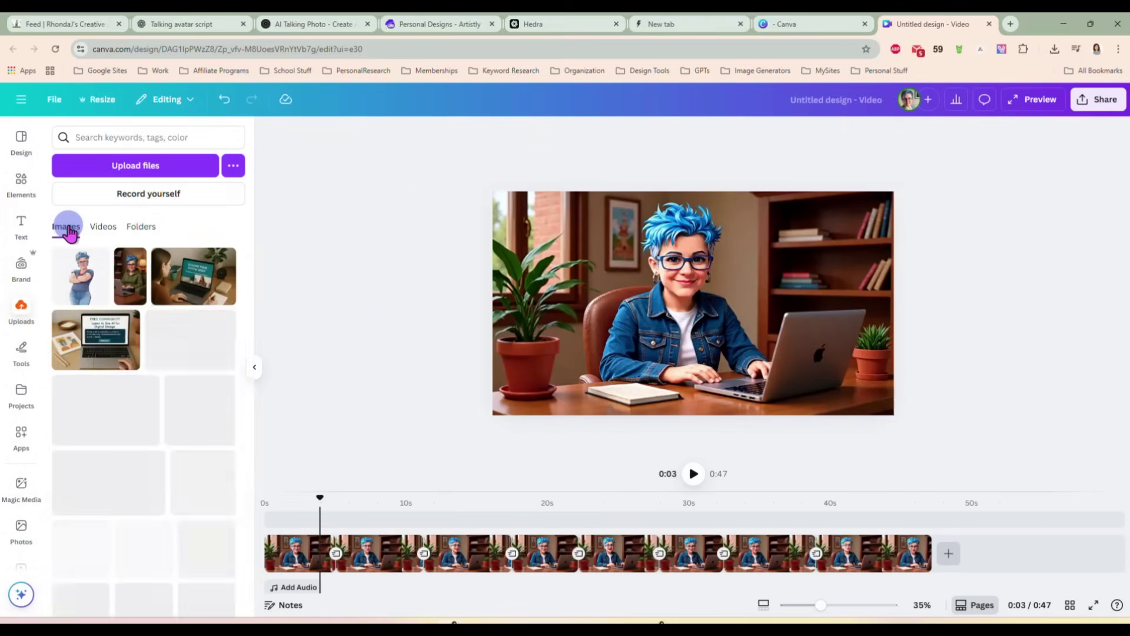
scroll(150, 379, "down", 10)
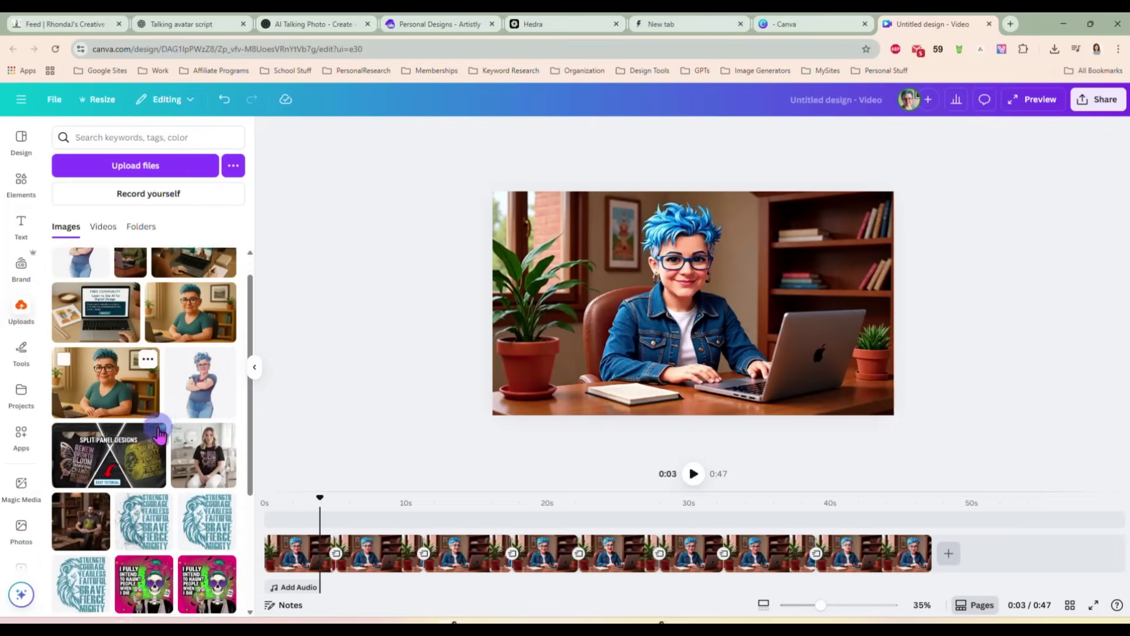
scroll(159, 412, "down", 5)
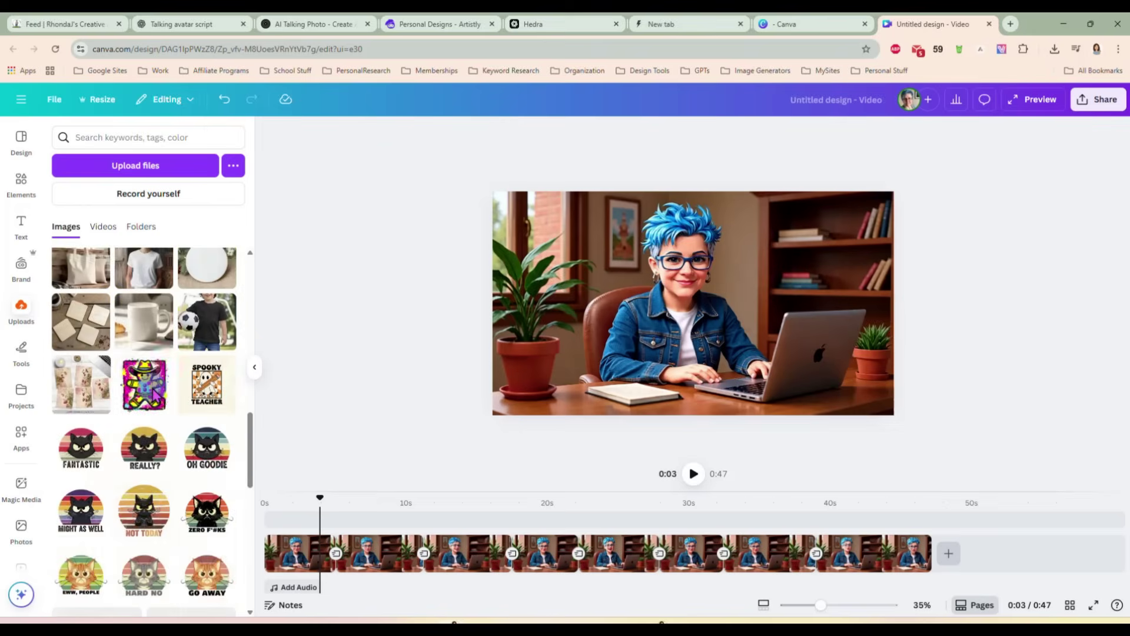
left_click_drag(144, 382, 557, 336)
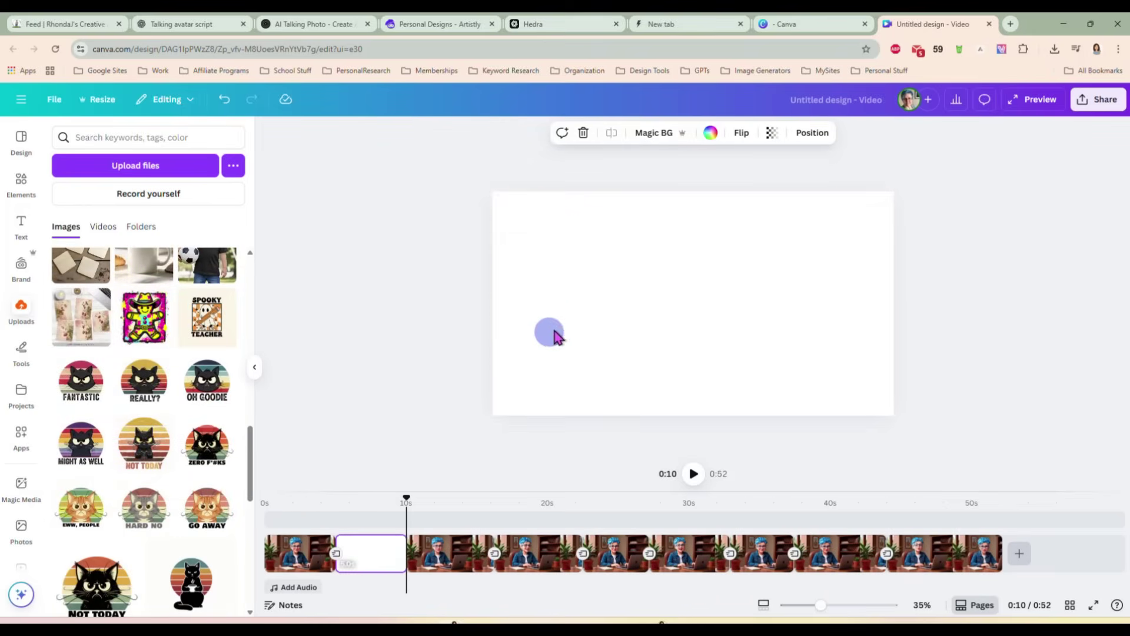
left_click_drag(474, 406, 301, 520)
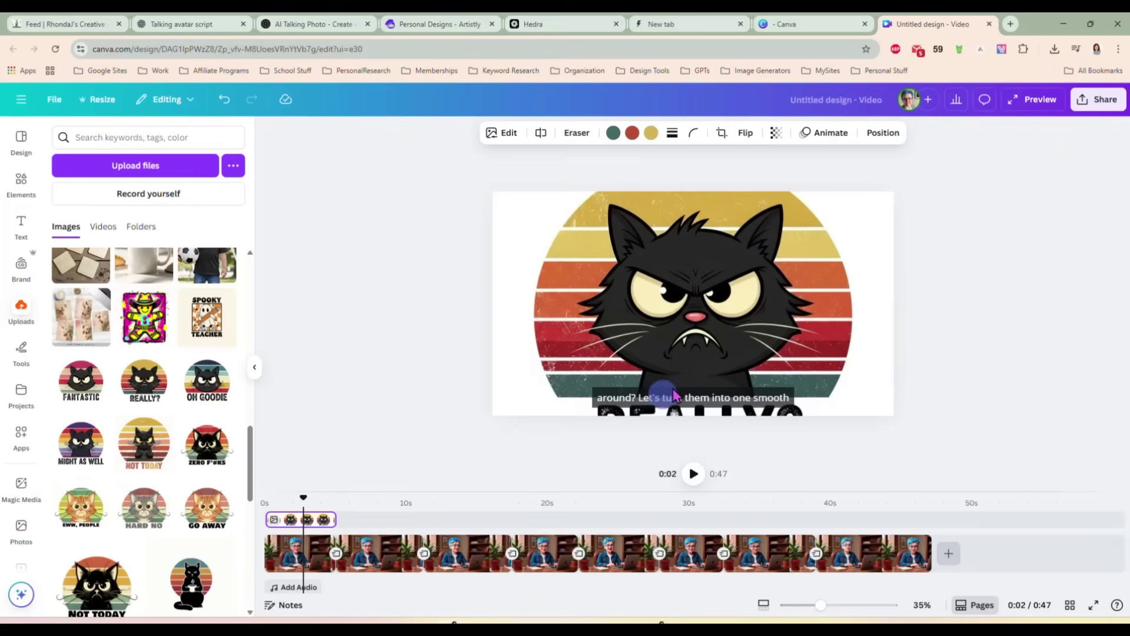
Step: Shrink the cat into the lower-right corner, then delete it and rewind to the start
left_click(315, 519)
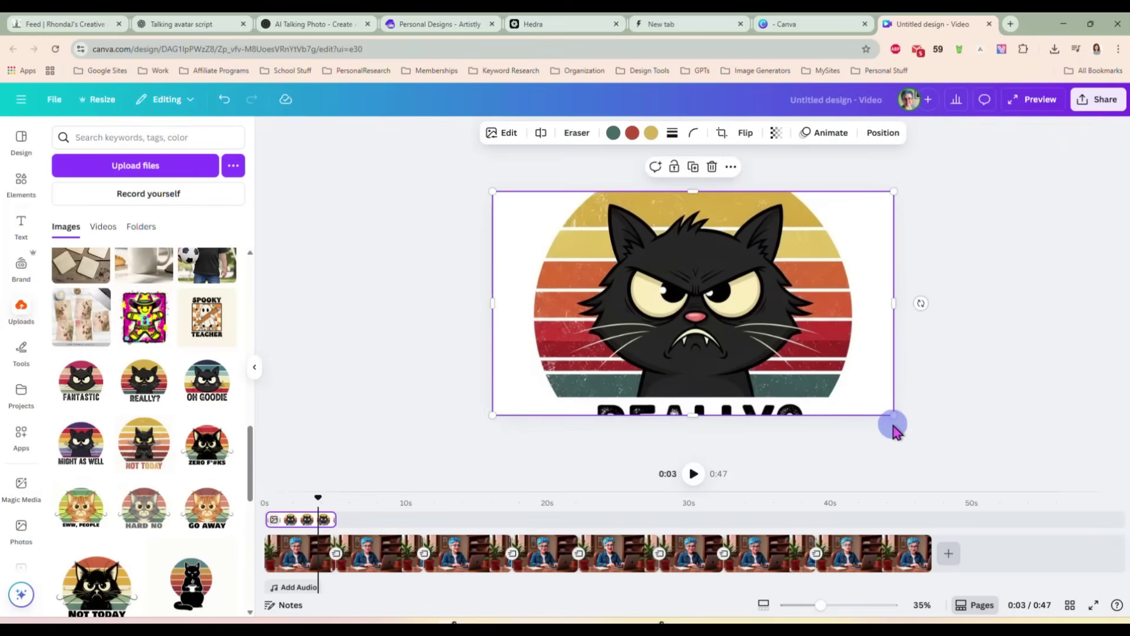
left_click_drag(887, 411, 620, 262)
left_click_drag(562, 247, 818, 394)
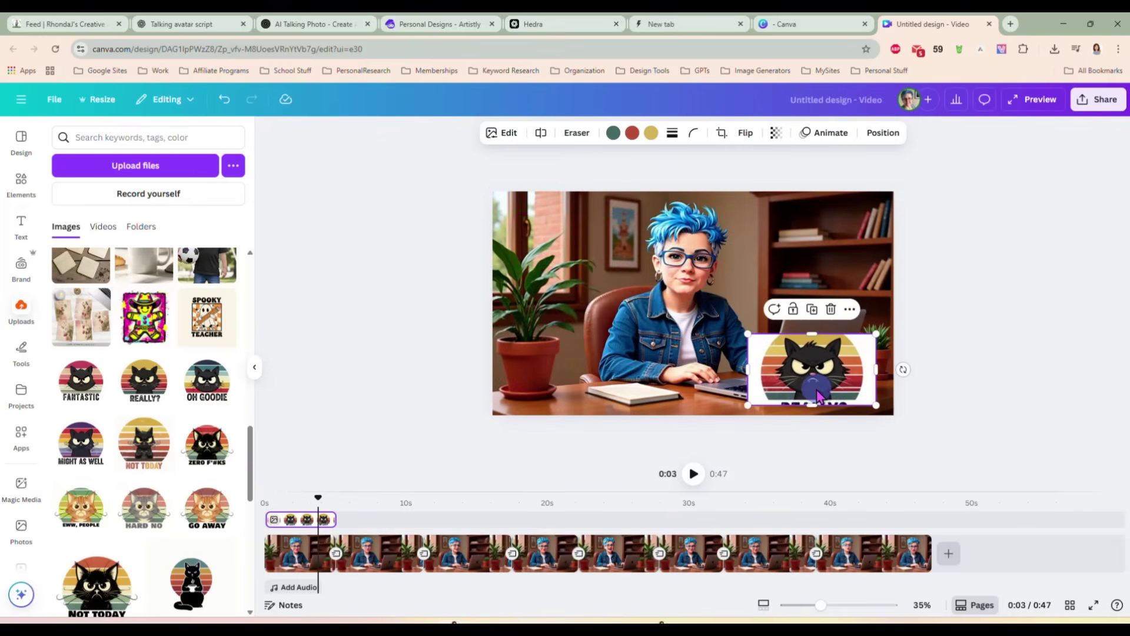
key("Delete")
left_click_drag(317, 497, 237, 492)
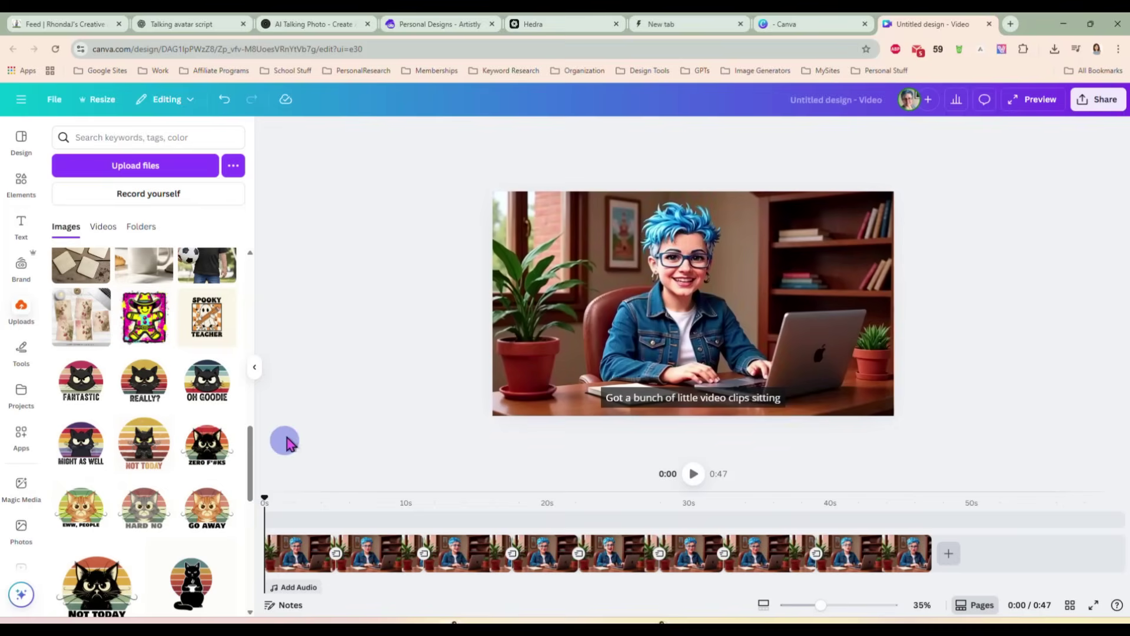
scroll(126, 450, "down", 3)
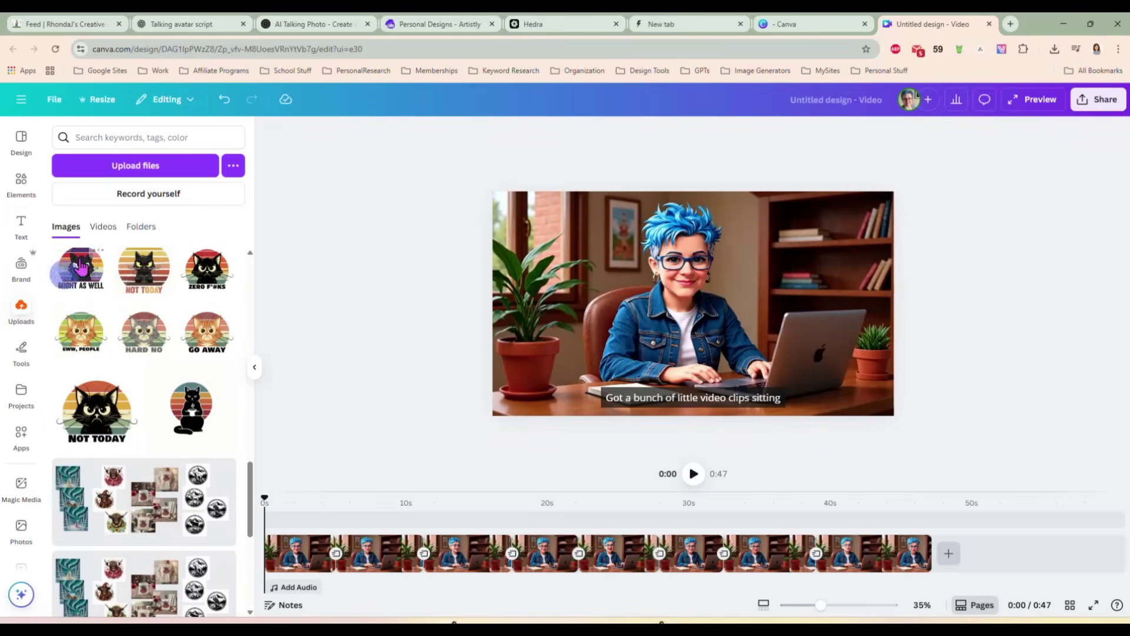
scroll(81, 268, "up", 6)
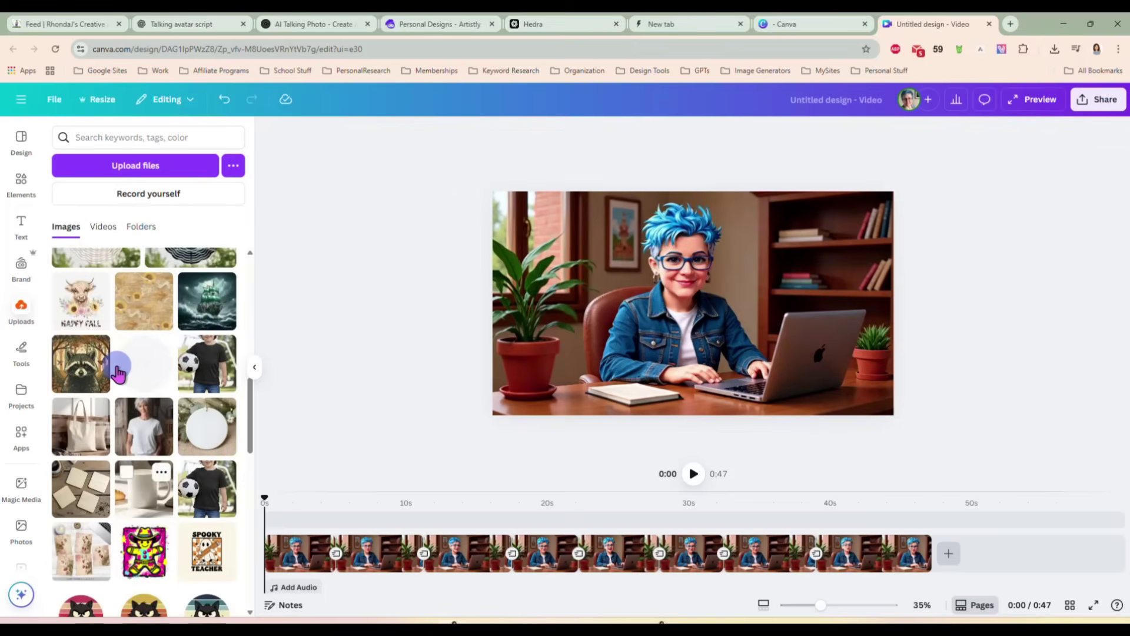
scroll(120, 373, "up", 10)
Step: Overlay the crossed-arms woman image, shrink it into the lower-right corner, and extend it to 47 s
left_click(205, 412)
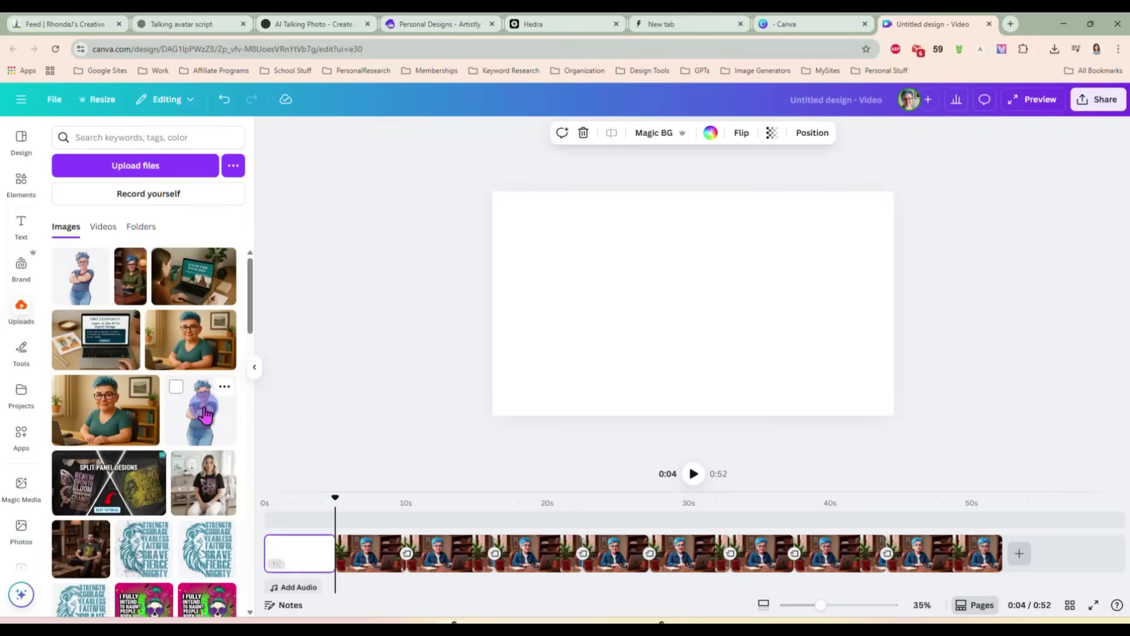
left_click_drag(513, 365, 311, 520)
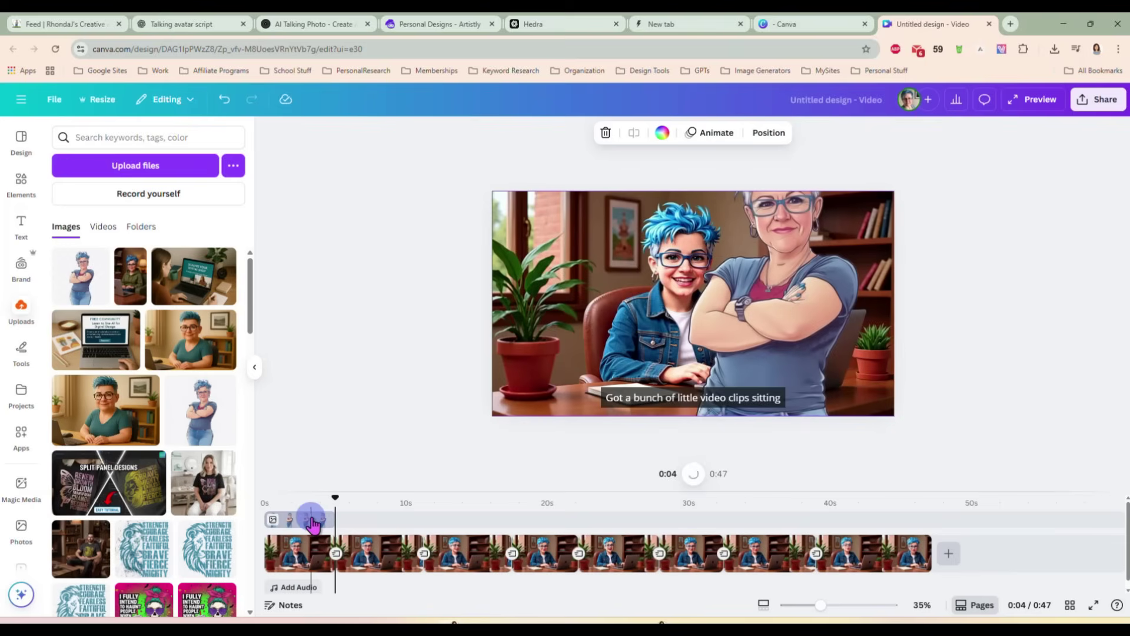
left_click(736, 306)
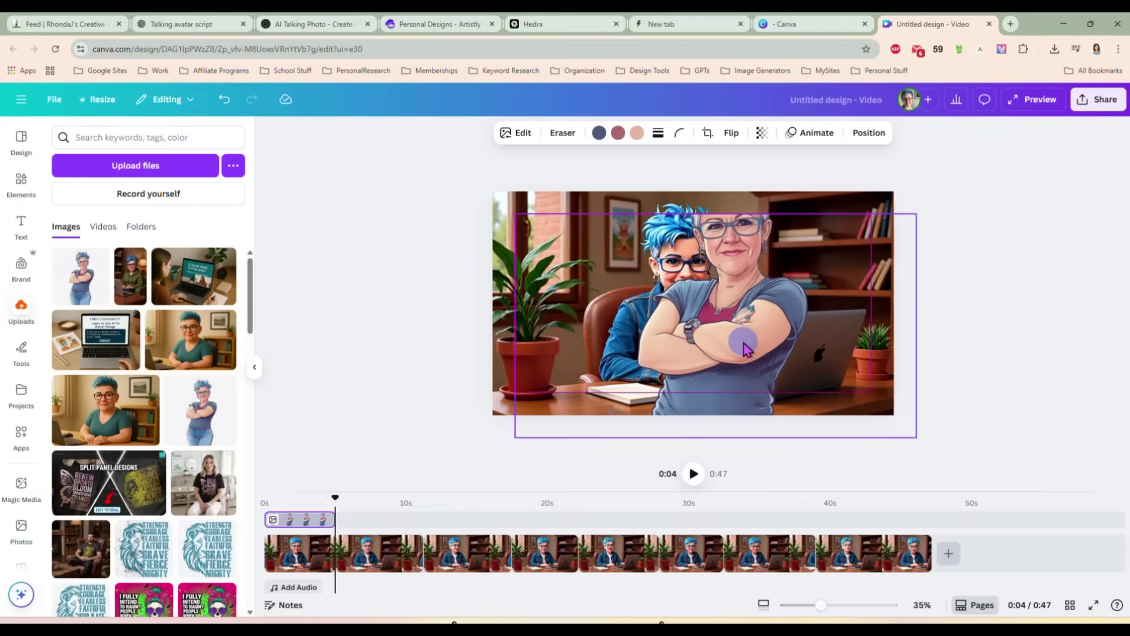
right_click(743, 301)
left_click_drag(515, 214, 754, 295)
left_click_drag(859, 365, 854, 356)
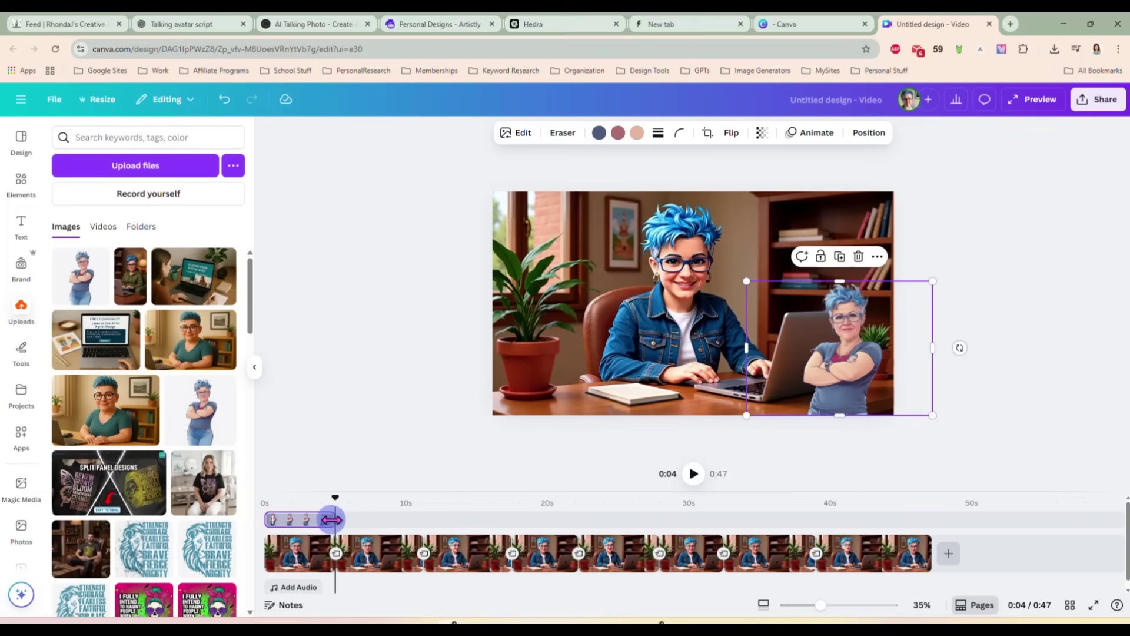
left_click_drag(331, 520, 927, 522)
left_click_drag(333, 500, 263, 497)
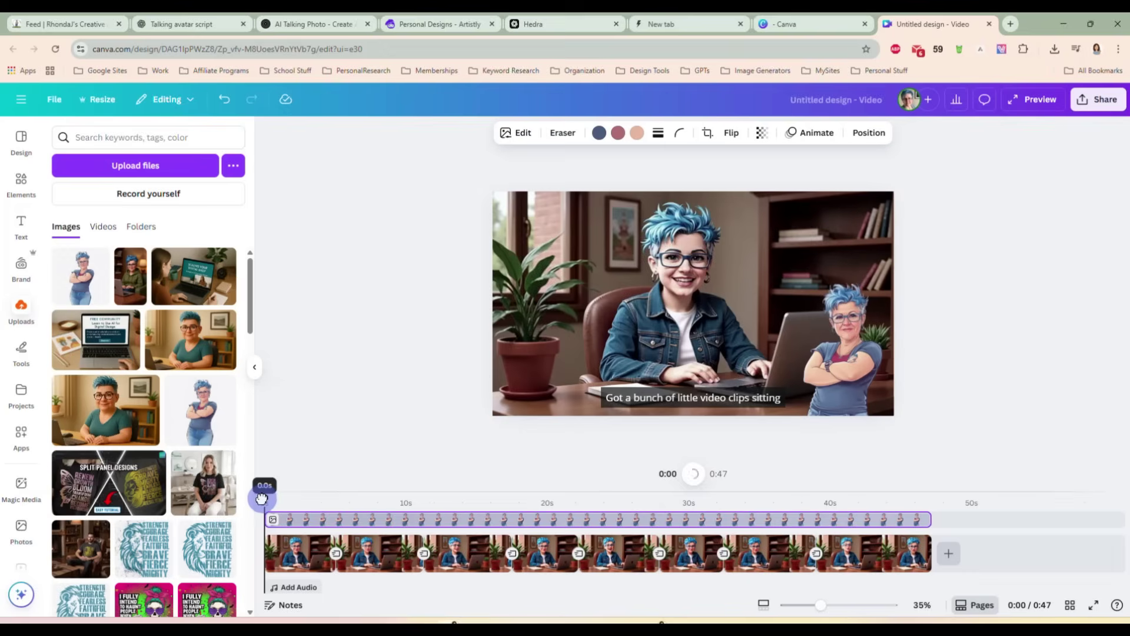
Step: Preview the video to 0:06, then delete the woman overlay and deselect the page
left_click(695, 474)
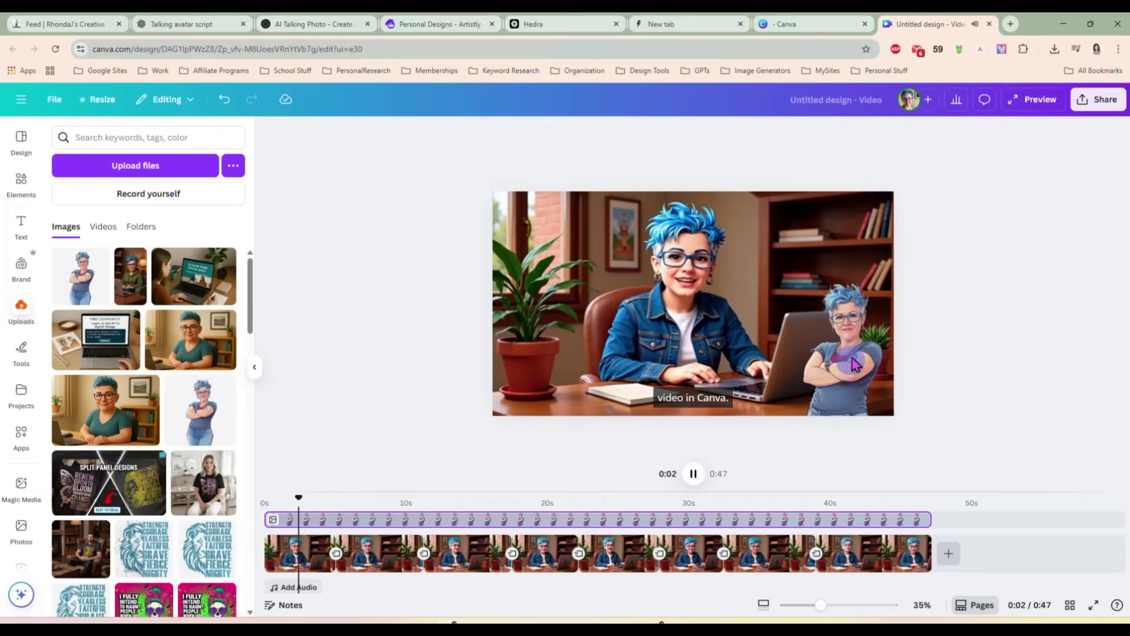
left_click(693, 474)
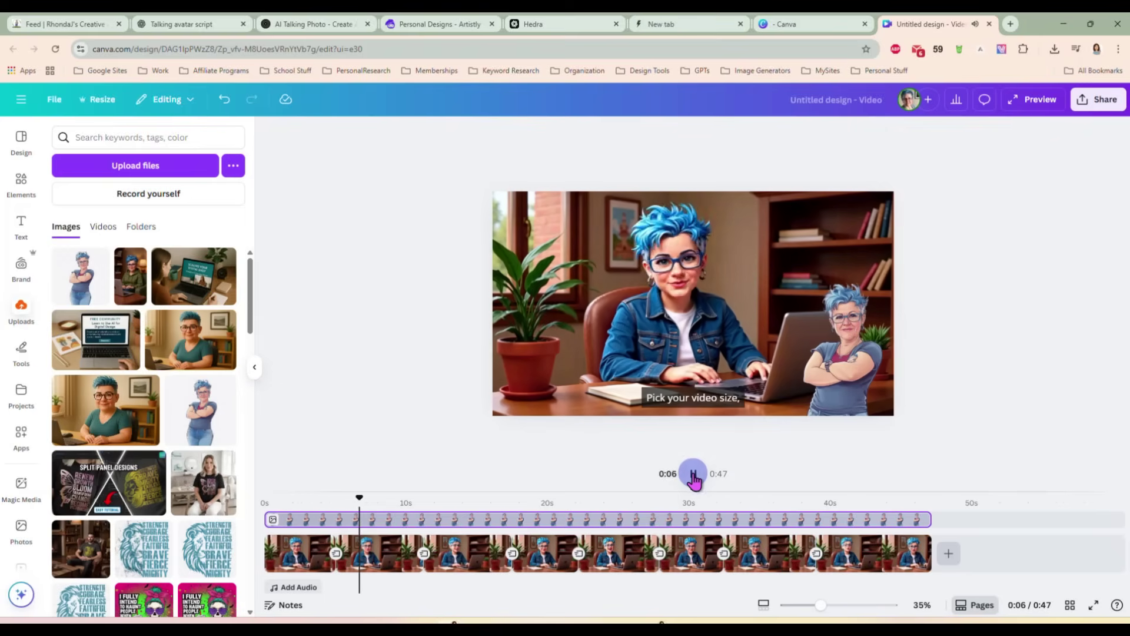
left_click(850, 372)
key("Delete")
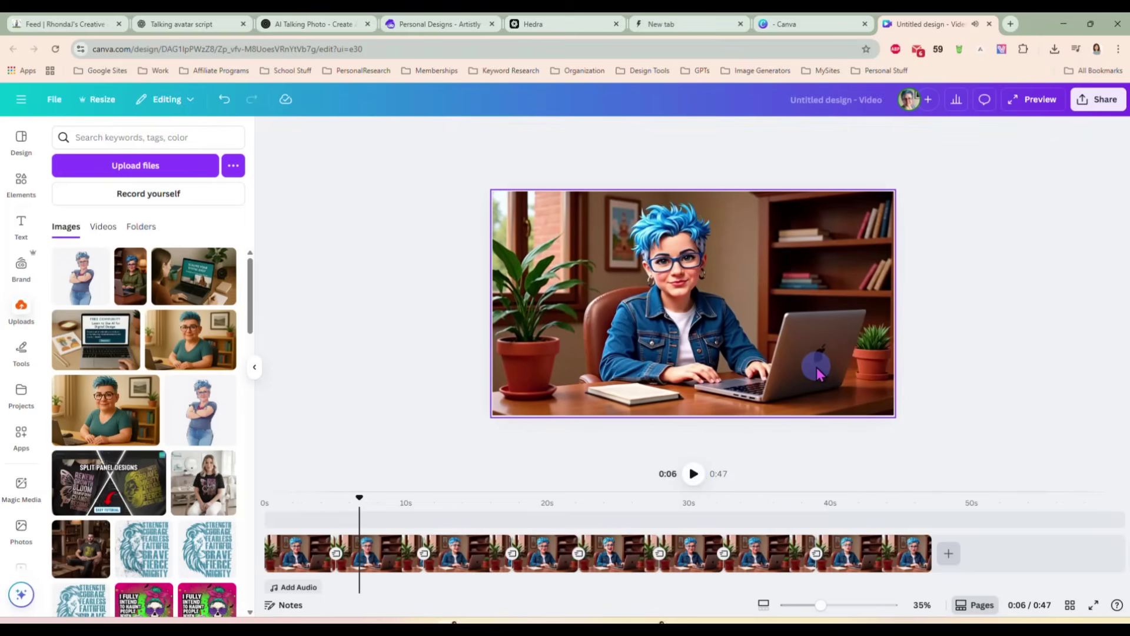
left_click(403, 401)
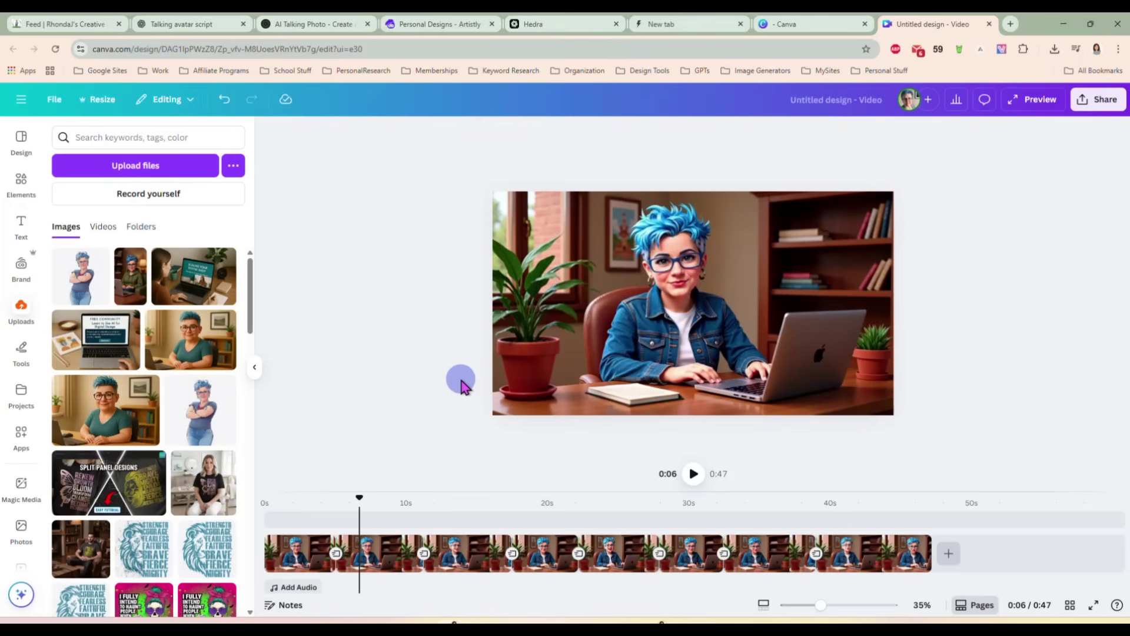
Step: Set the Duration of the Flow transition after clip 1 to 0.4 seconds
left_click(335, 553)
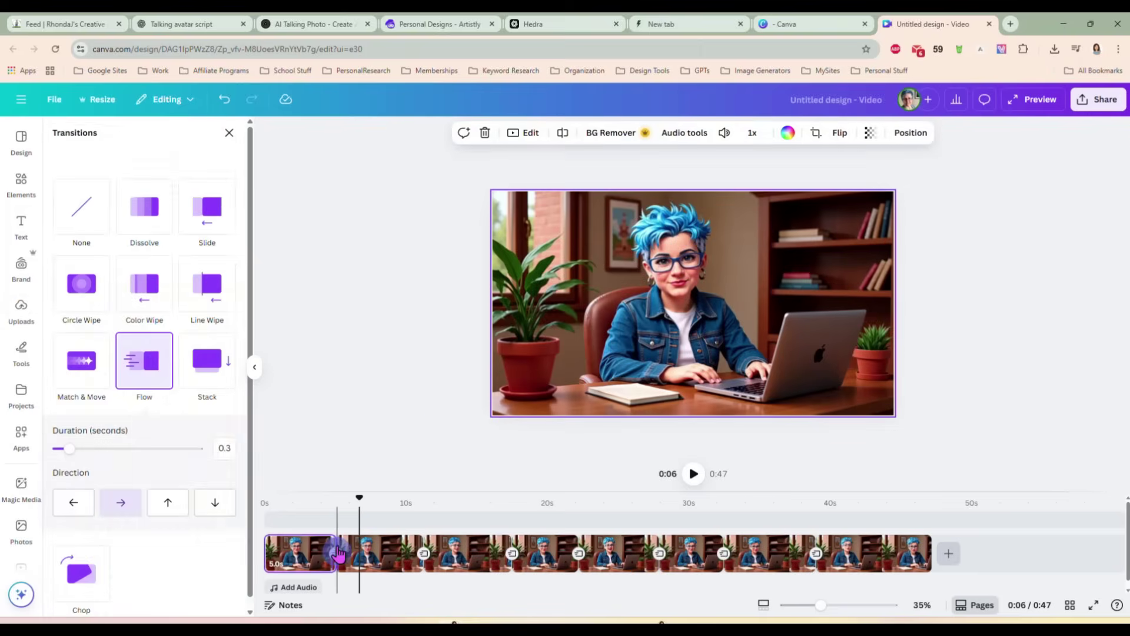
left_click_drag(70, 448, 75, 448)
left_click(310, 498)
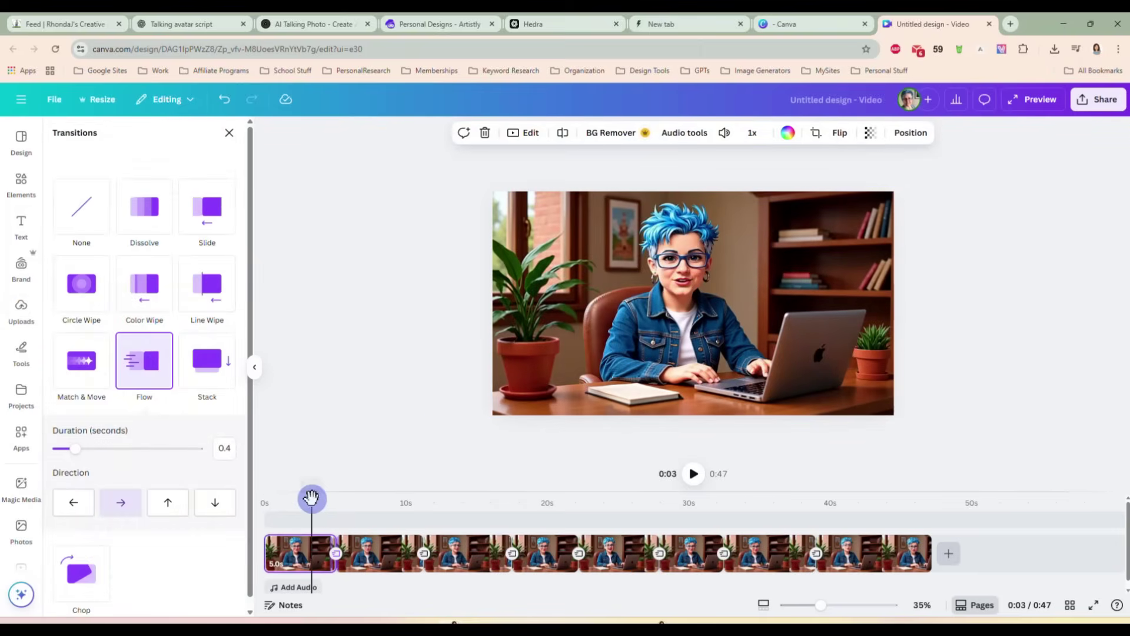
left_click(274, 450)
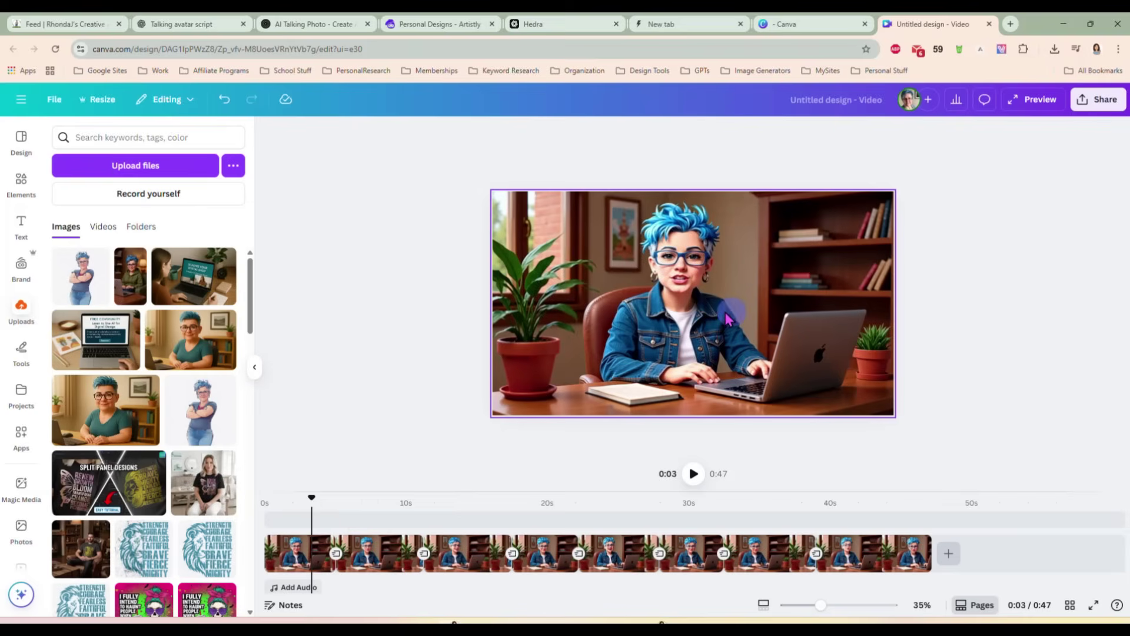
Step: Check the Share > Download settings, then close them without downloading
left_click(1101, 100)
left_click(917, 341)
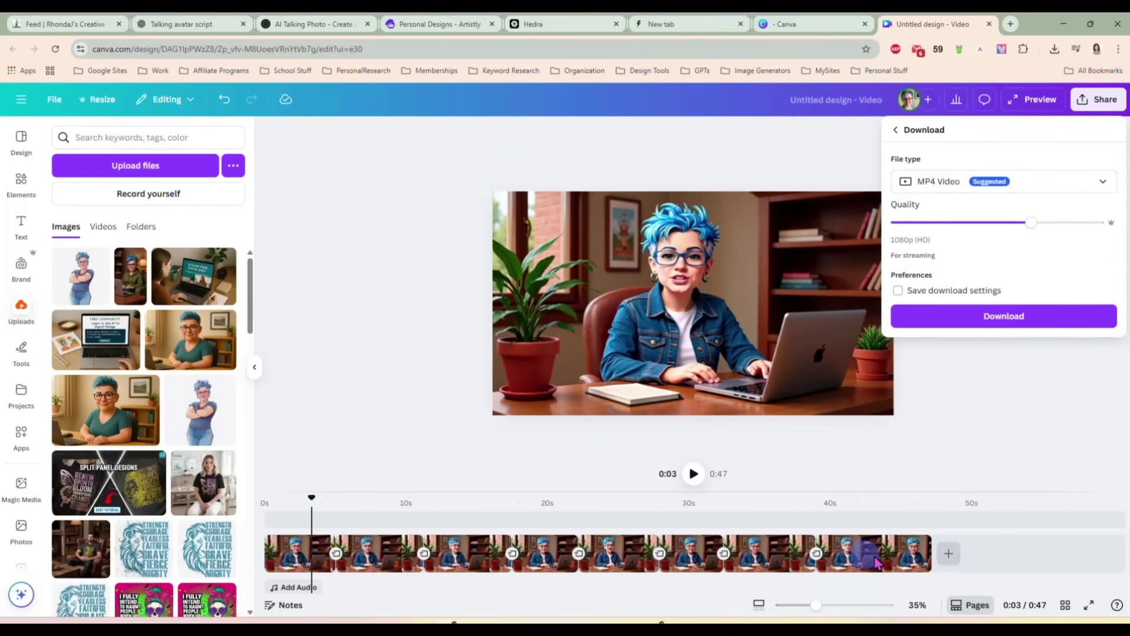
left_click(997, 401)
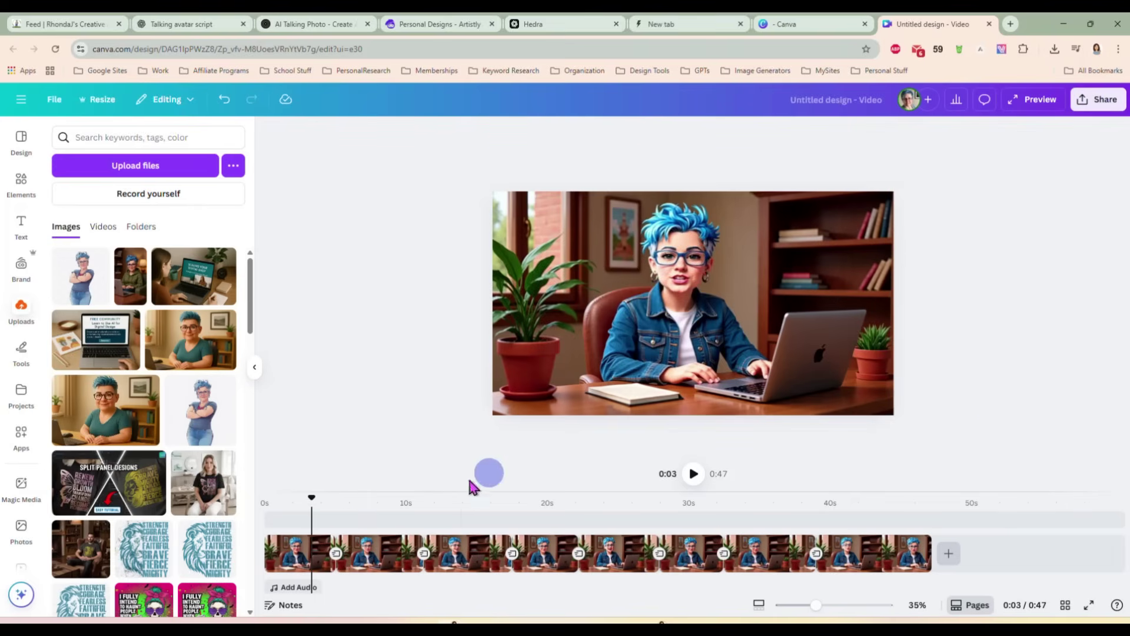
left_click(694, 469)
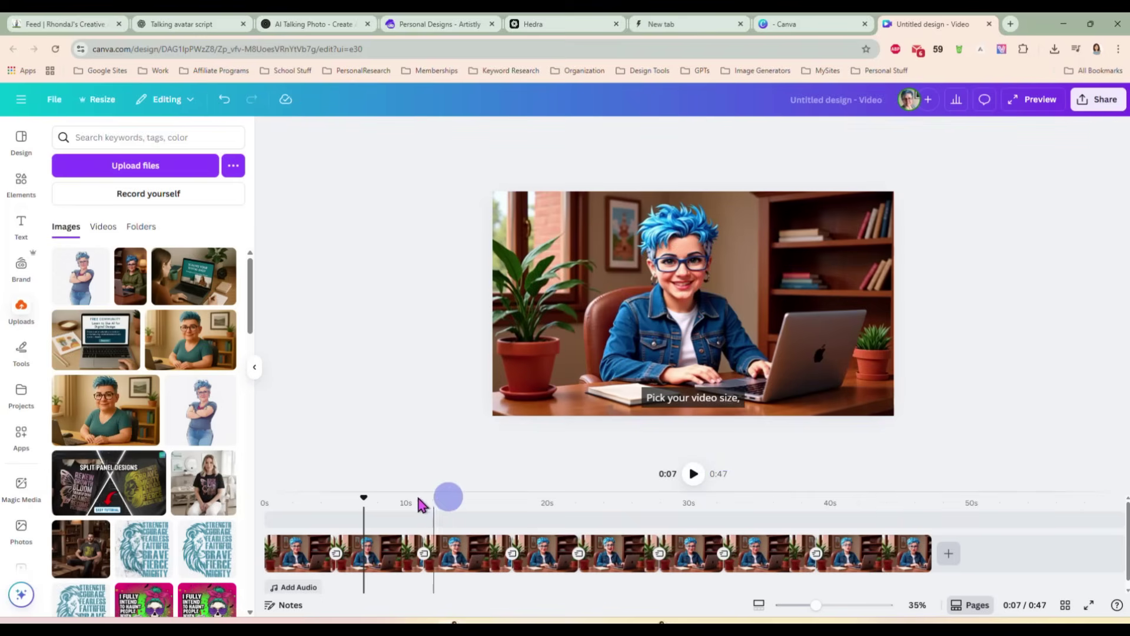
left_click_drag(363, 494, 265, 494)
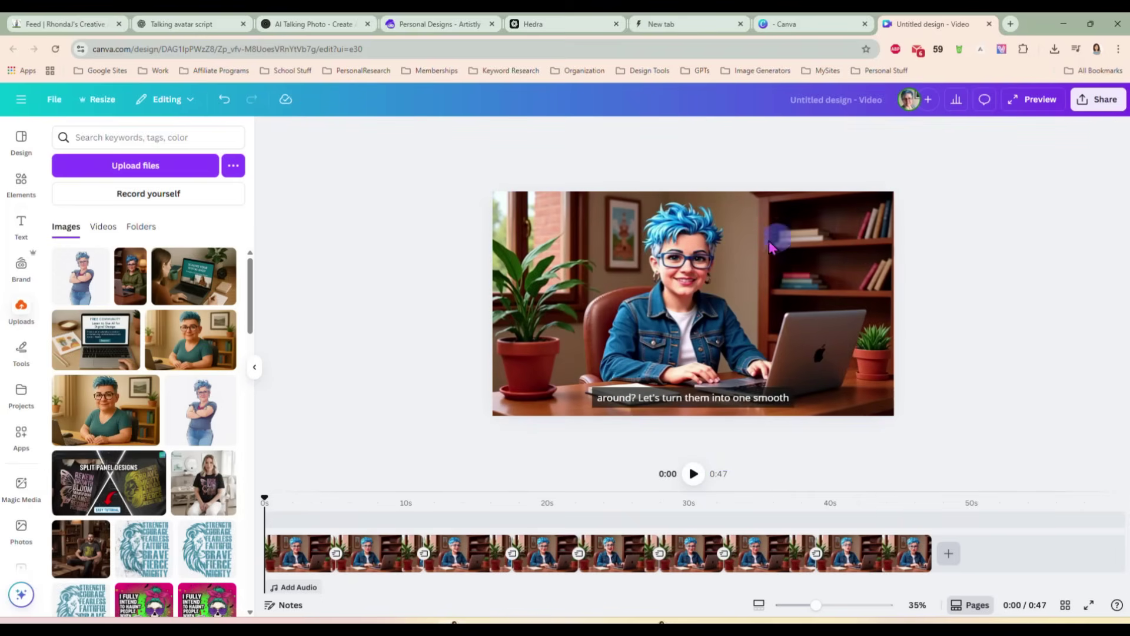